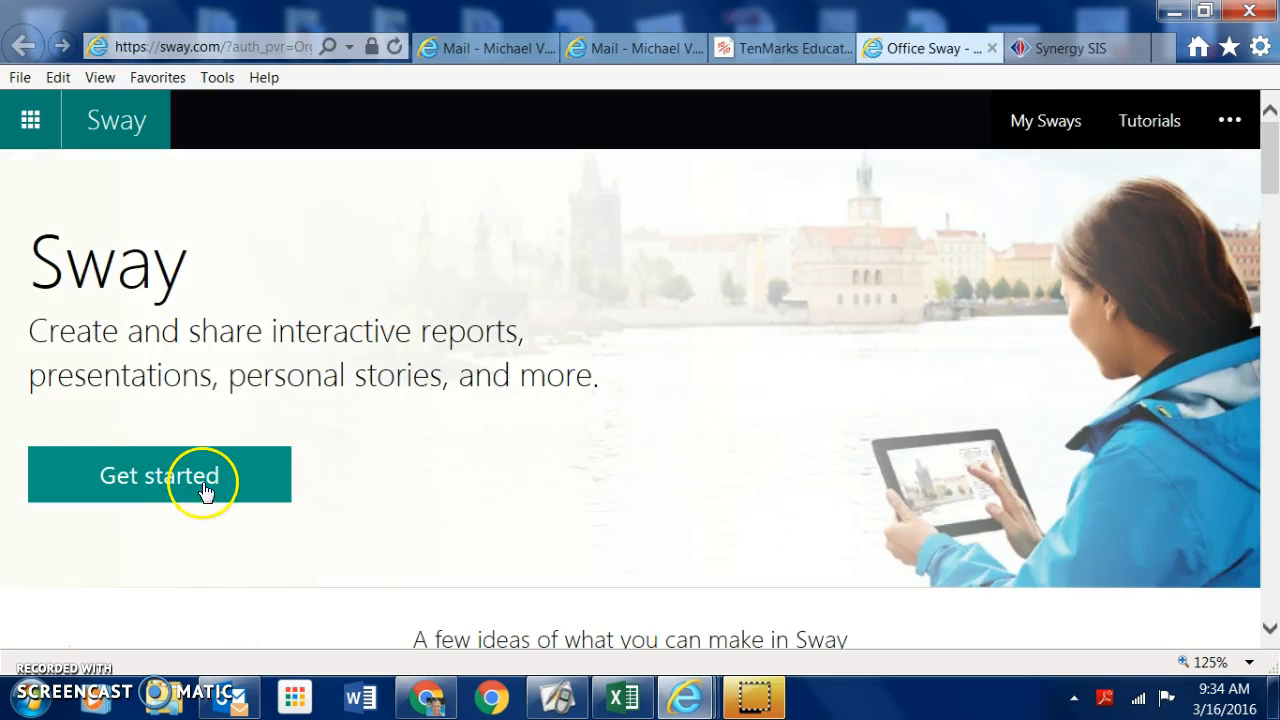
# Step: Start Sway from its welcome page and go through the introductory tour to reach the My Sways page
pyautogui.click(198, 478)
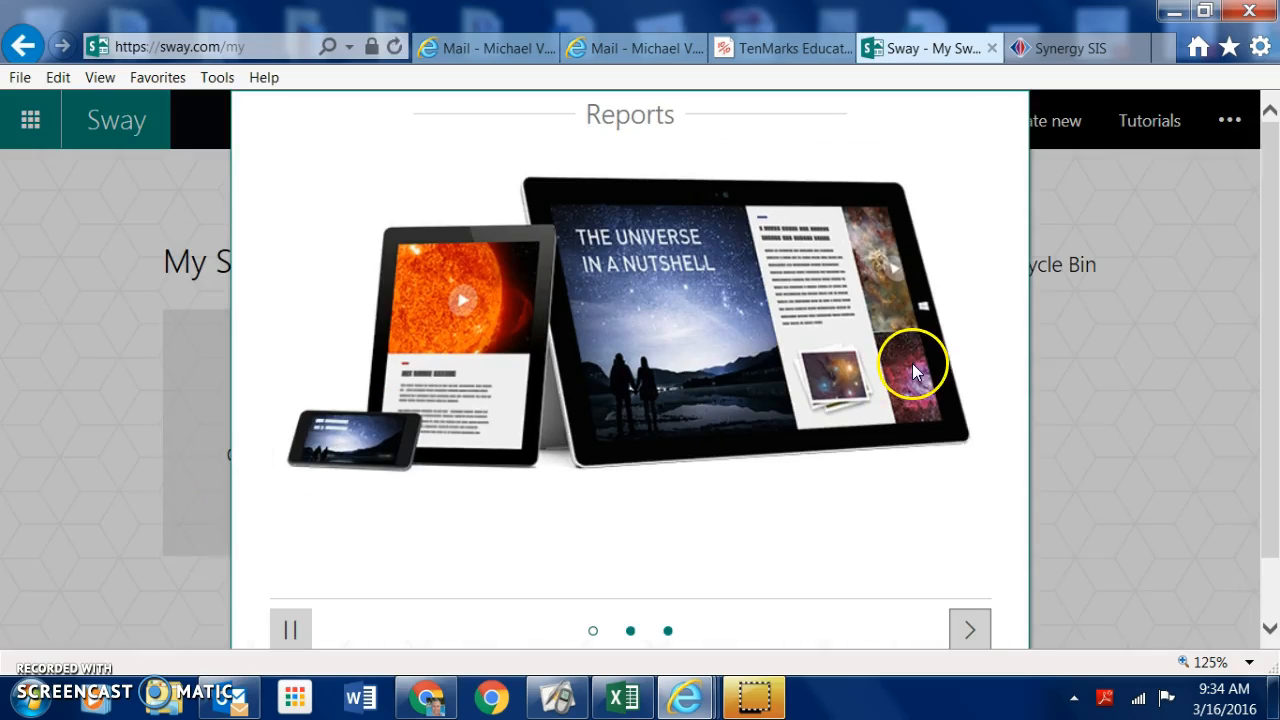
pyautogui.click(968, 635)
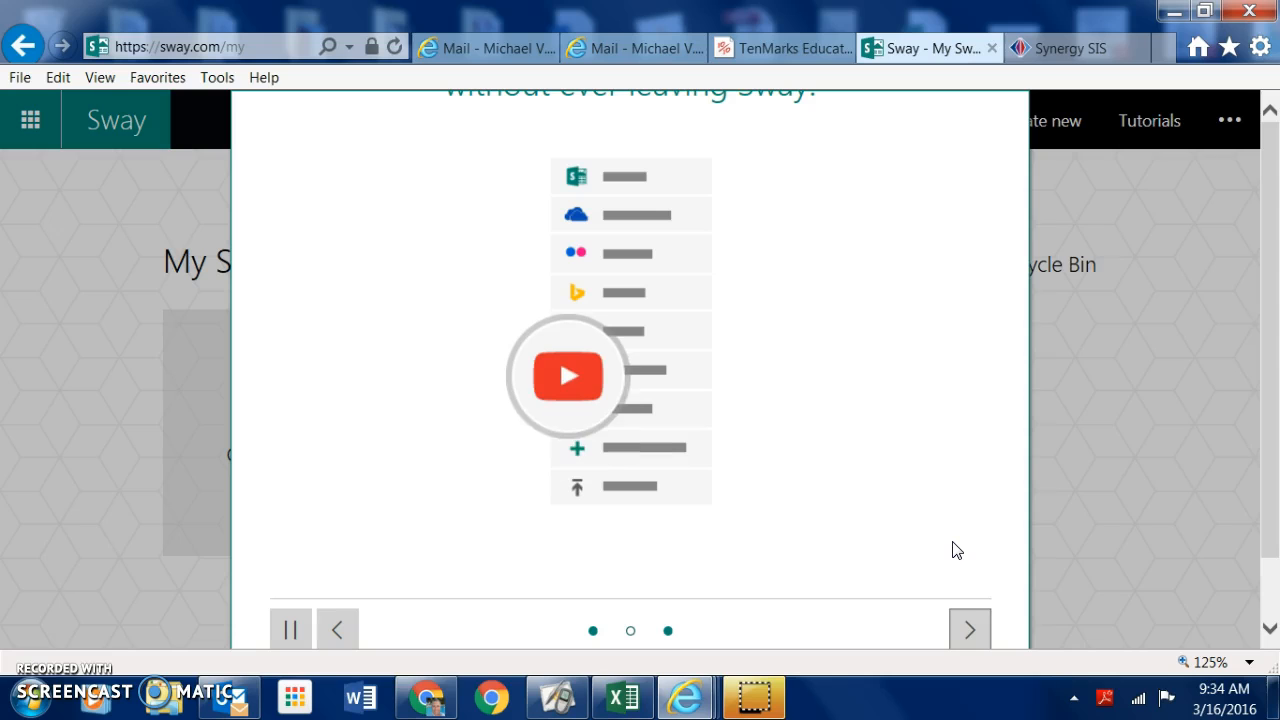
pyautogui.hotkey('ctrl', '-')
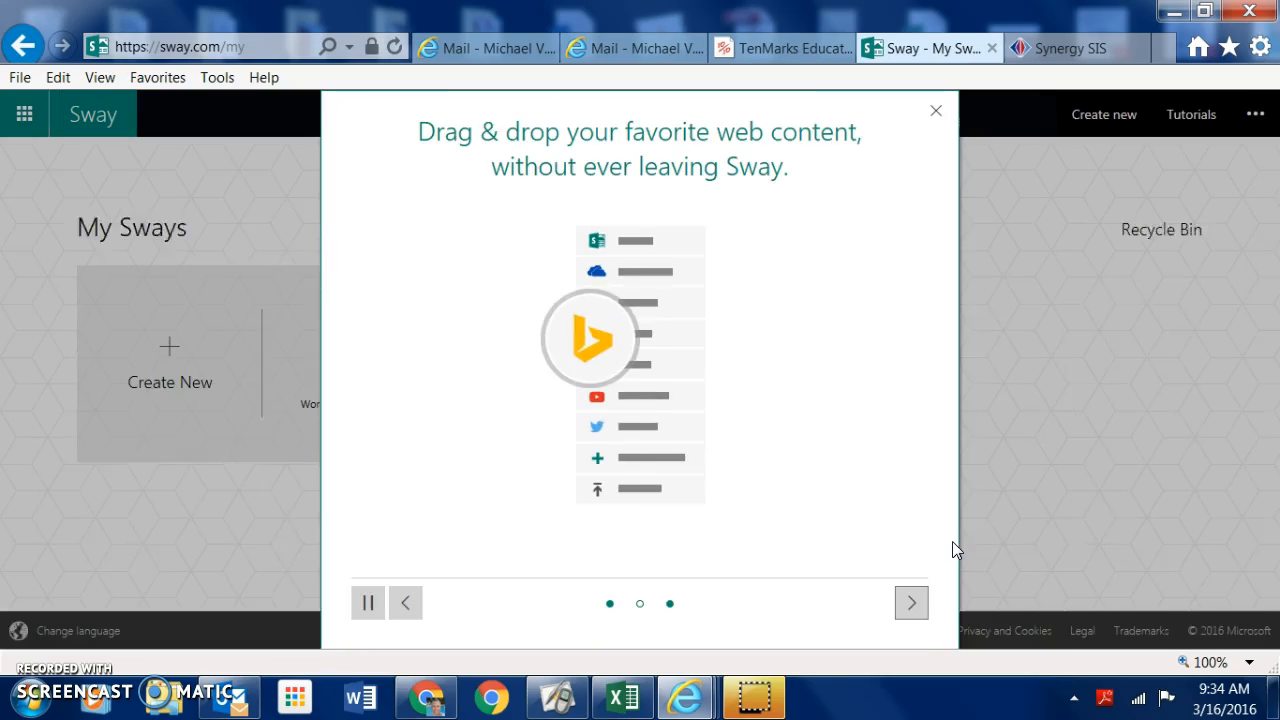
pyautogui.click(902, 604)
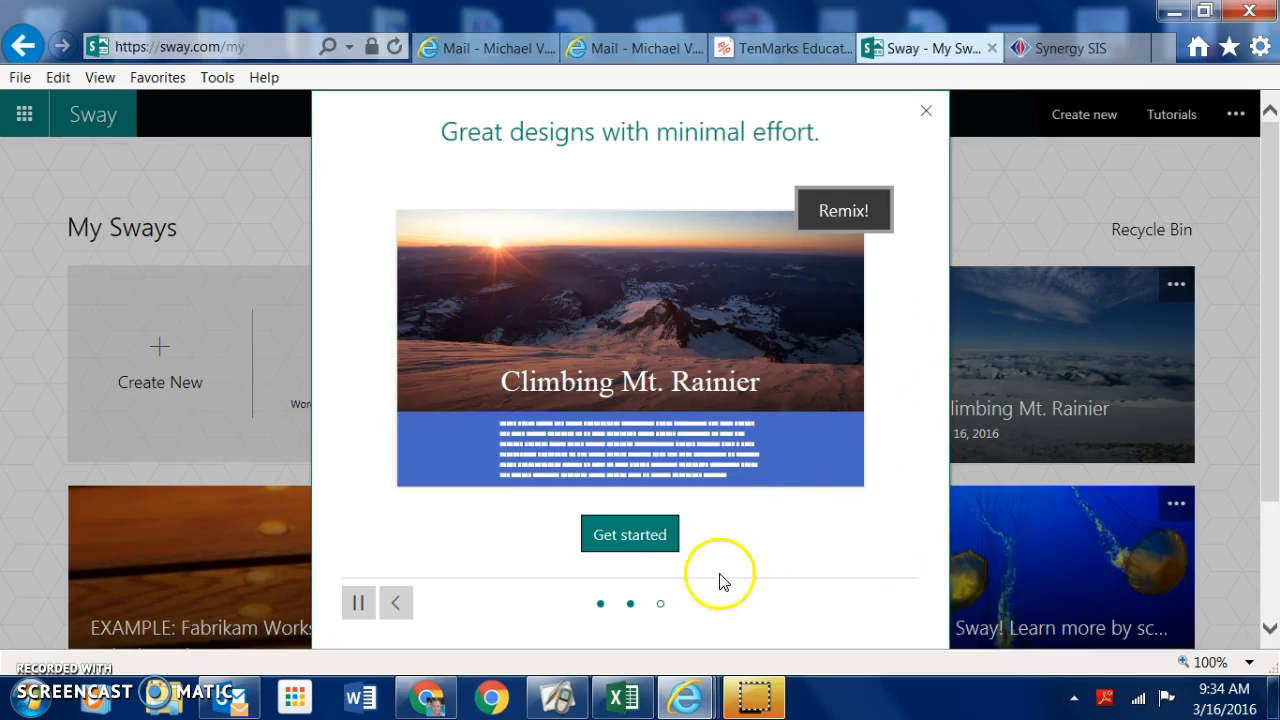
pyautogui.click(629, 536)
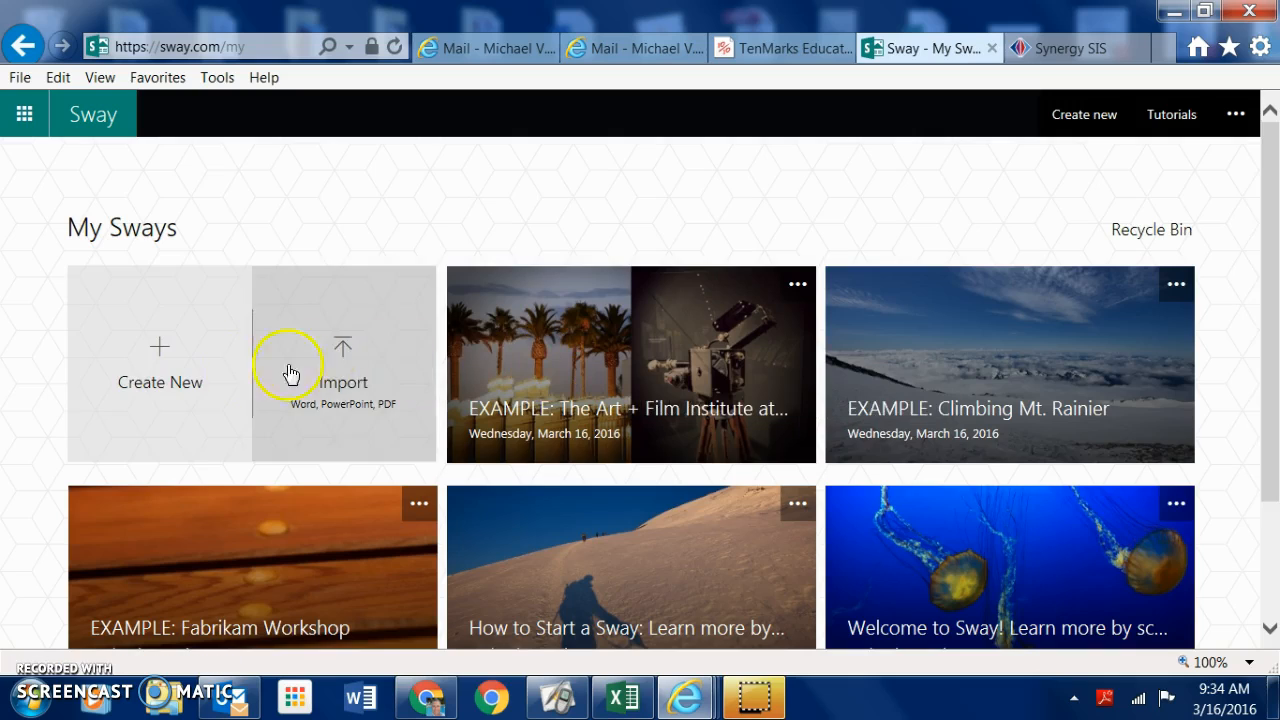
# Step: Create a new blank Sway and title it "Ocean Floor Features"
pyautogui.click(165, 357)
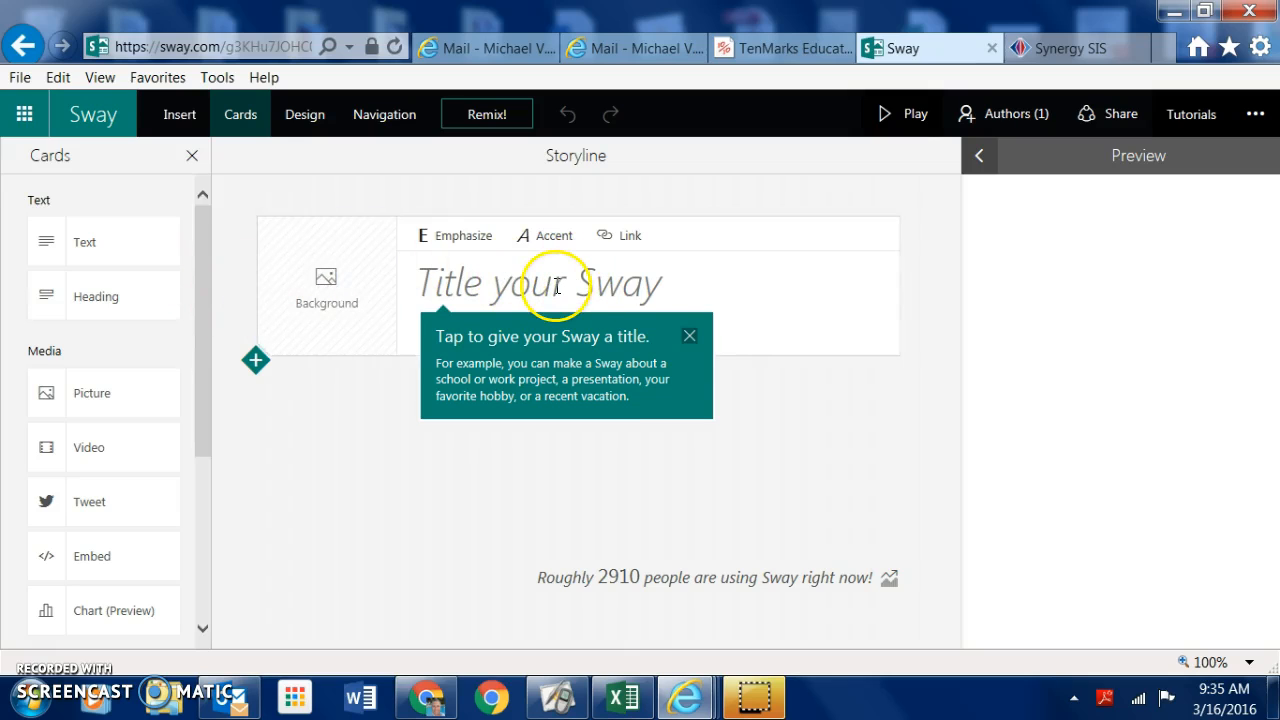
pyautogui.click(653, 283)
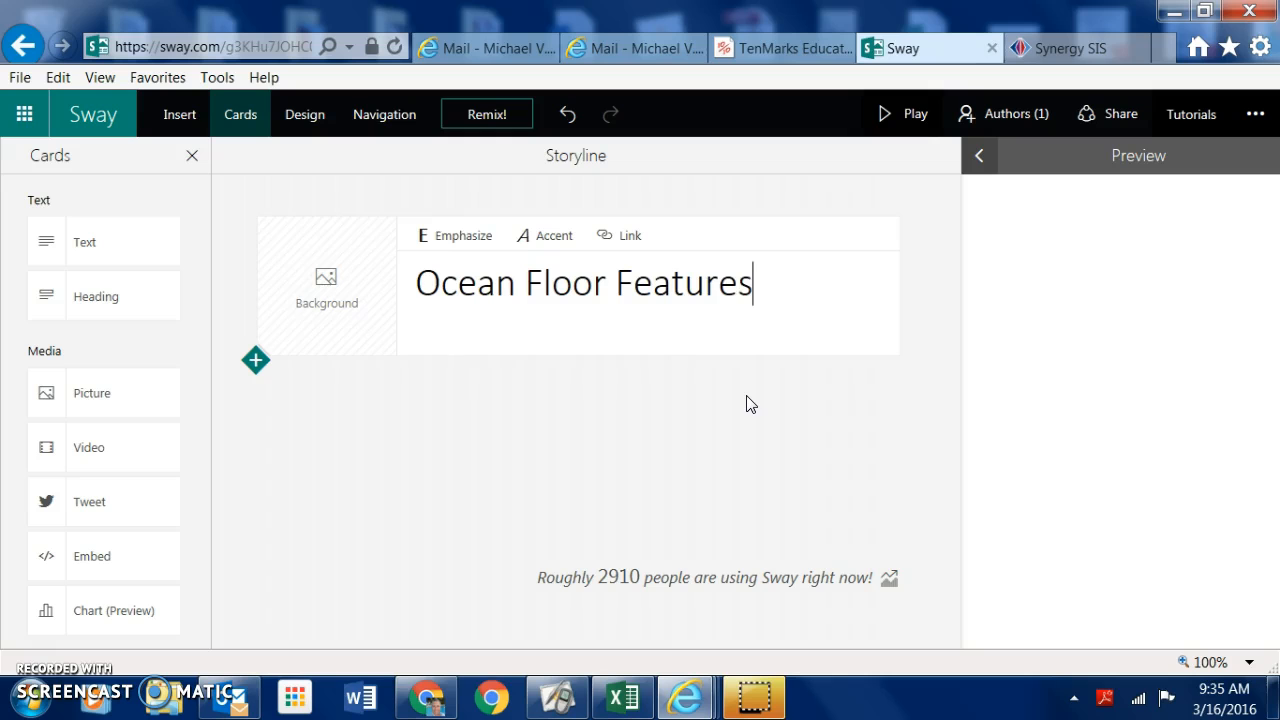
# Step: Bring up suggested content for the title card's background and search the sources for "ocean floor"
pyautogui.click(328, 283)
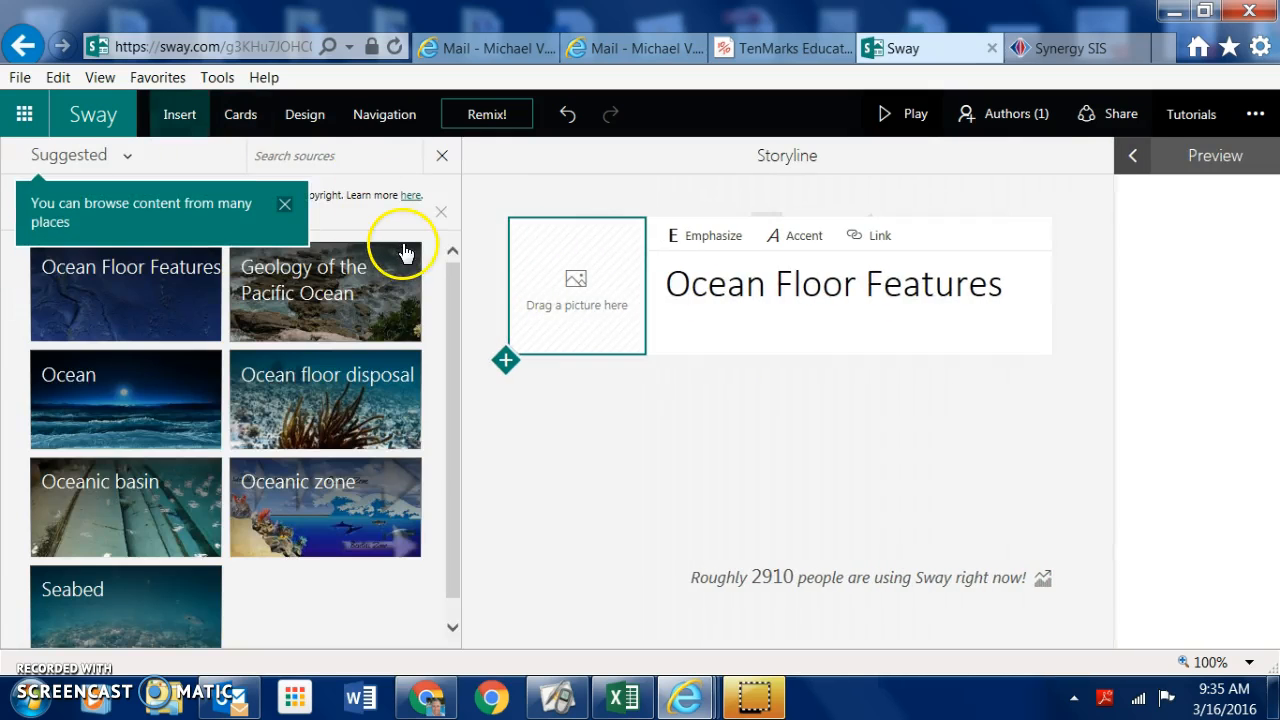
pyautogui.scroll(-1, 356, 511)
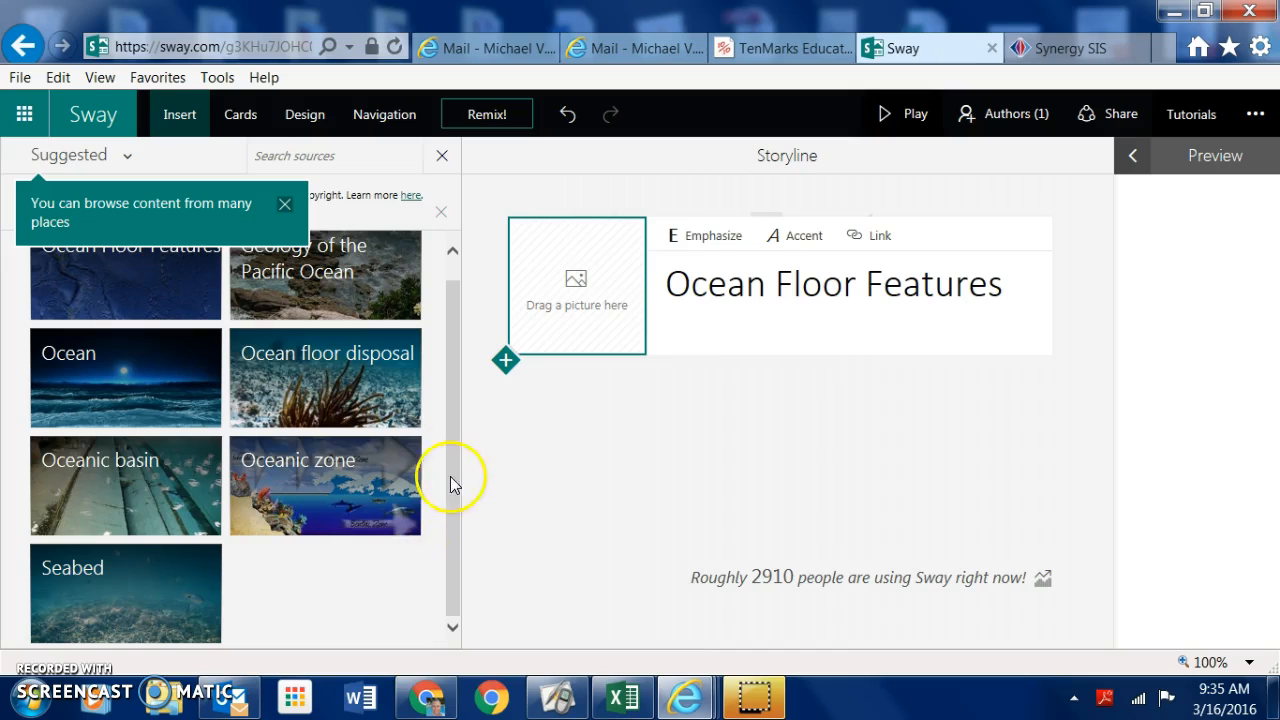
pyautogui.scroll(1, 468, 270)
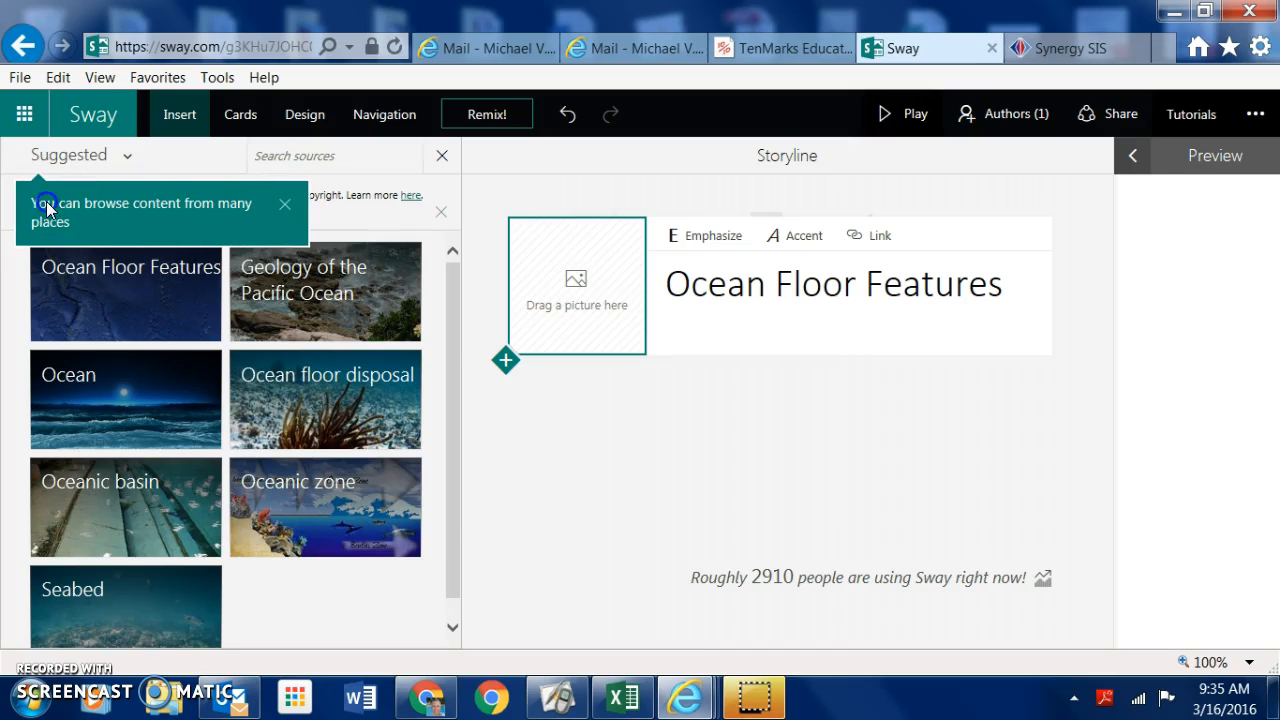
pyautogui.click(285, 210)
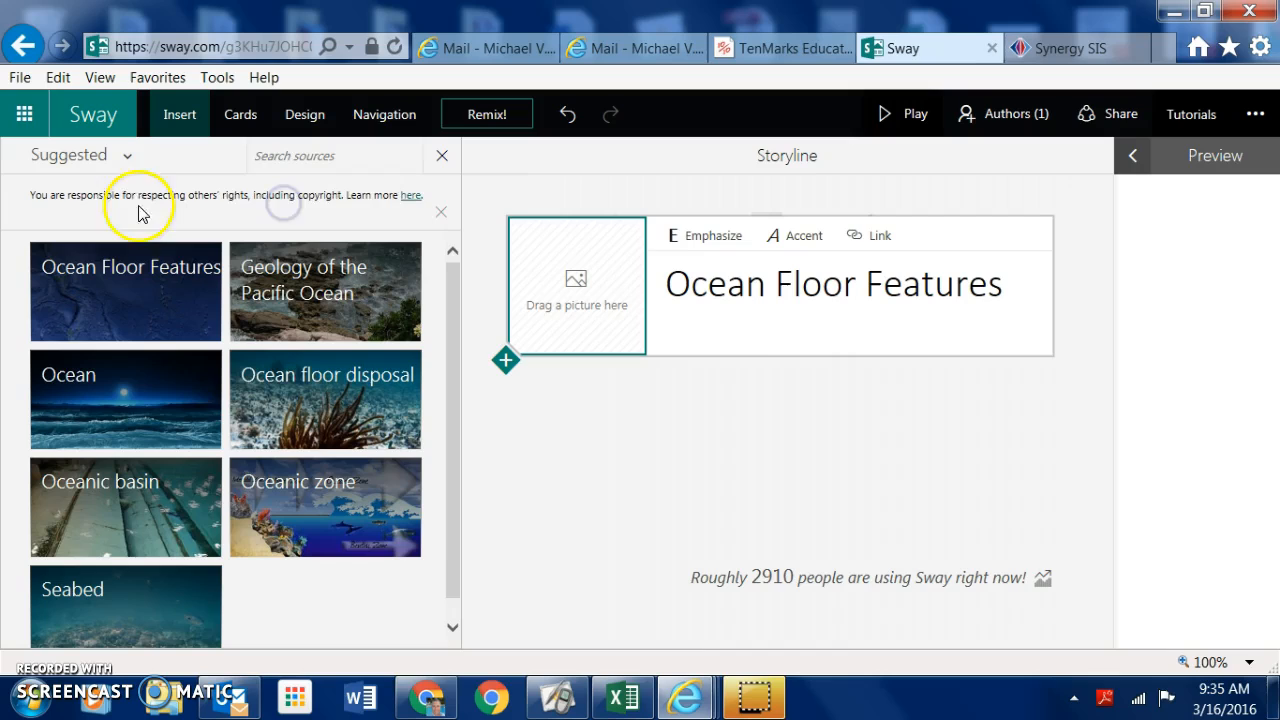
pyautogui.click(372, 156)
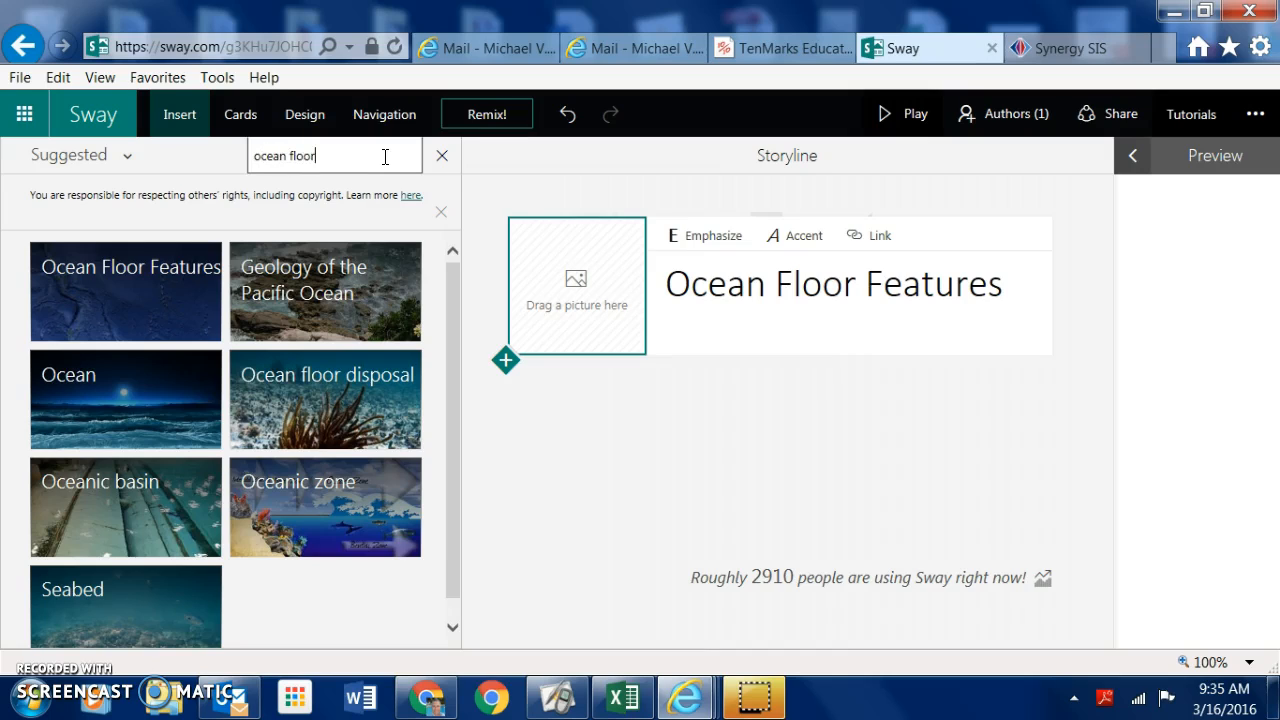
pyautogui.press('Return')
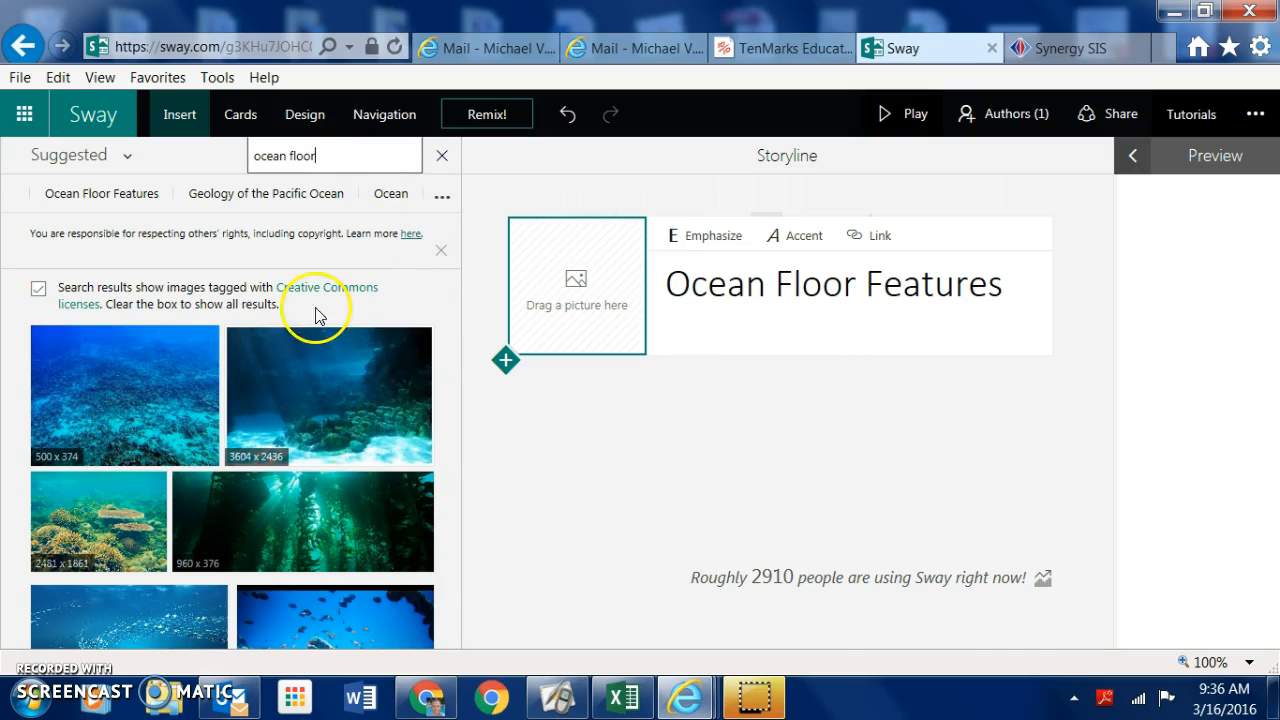
# Step: Set the 590 x 300 ocean floor diagram from the search results as the title card's background picture
pyautogui.scroll(-10, 330, 330)
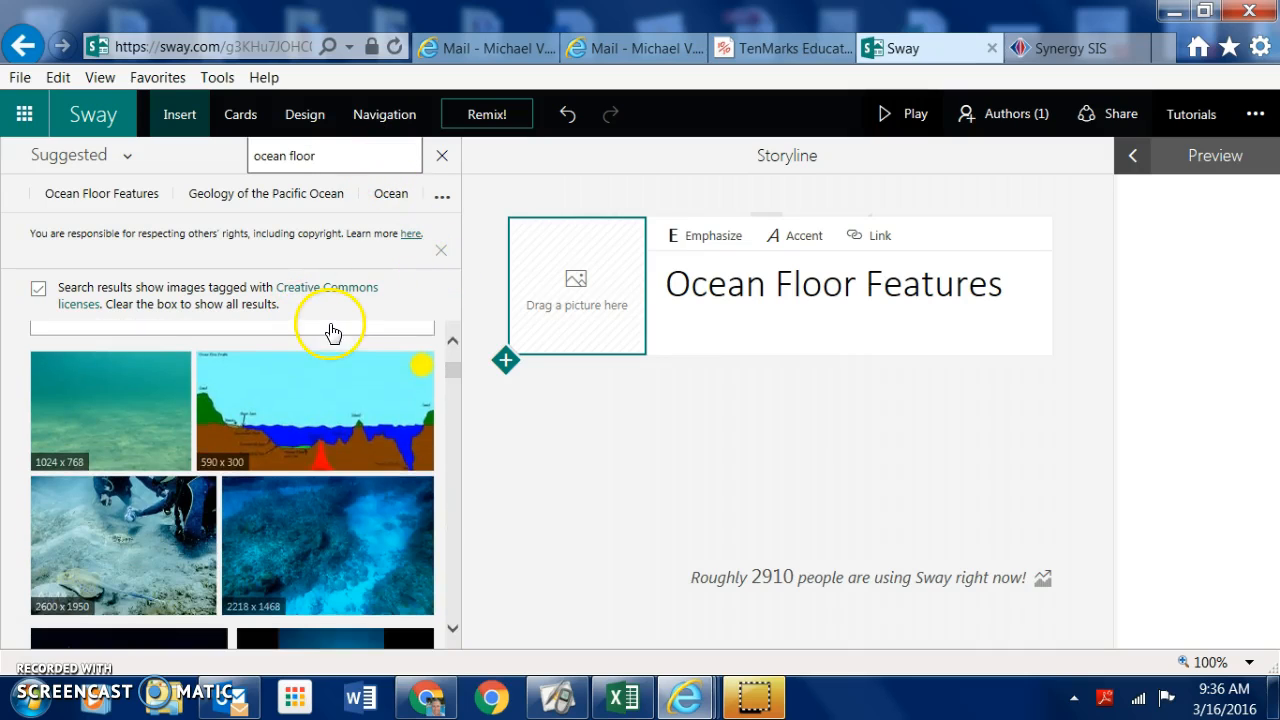
pyautogui.click(370, 434)
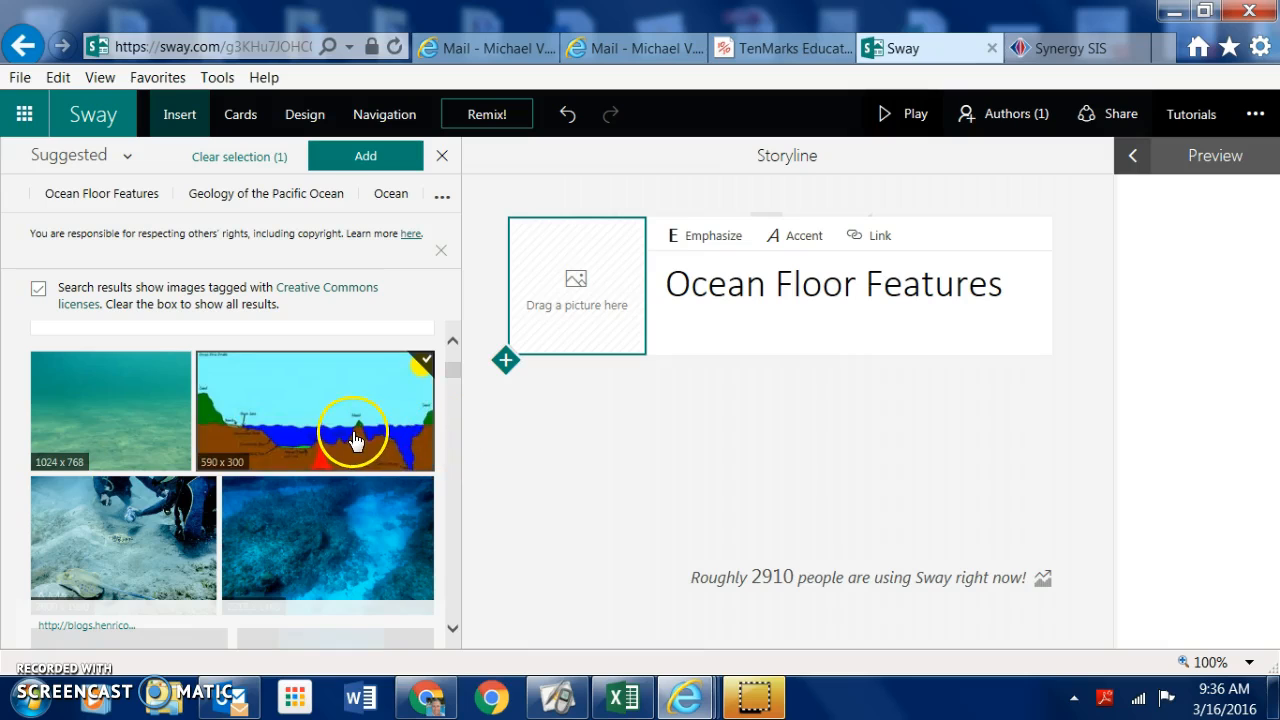
pyautogui.moveTo(436, 395); pyautogui.dragTo(580, 306)
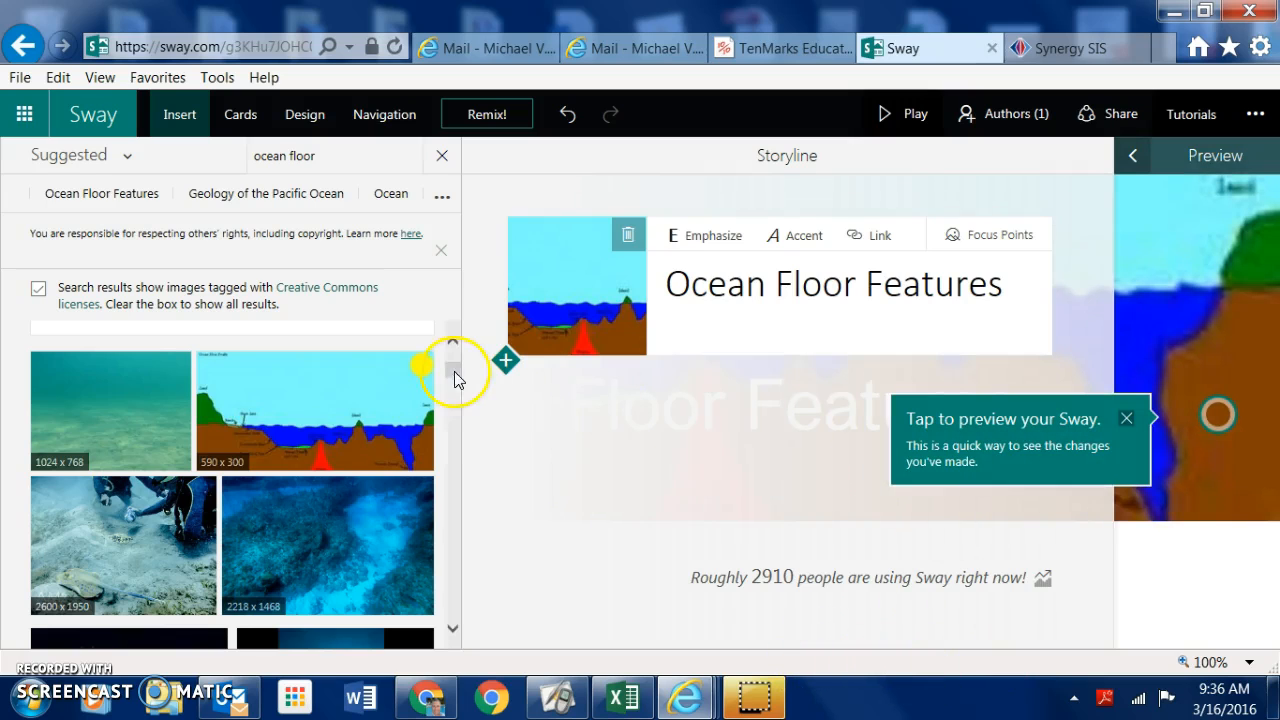
# Step: Add the "Ocean Floor Topography" video from the search results as a card below the title
pyautogui.scroll(-5, 290, 555)
pyautogui.scroll(-12, 293, 562)
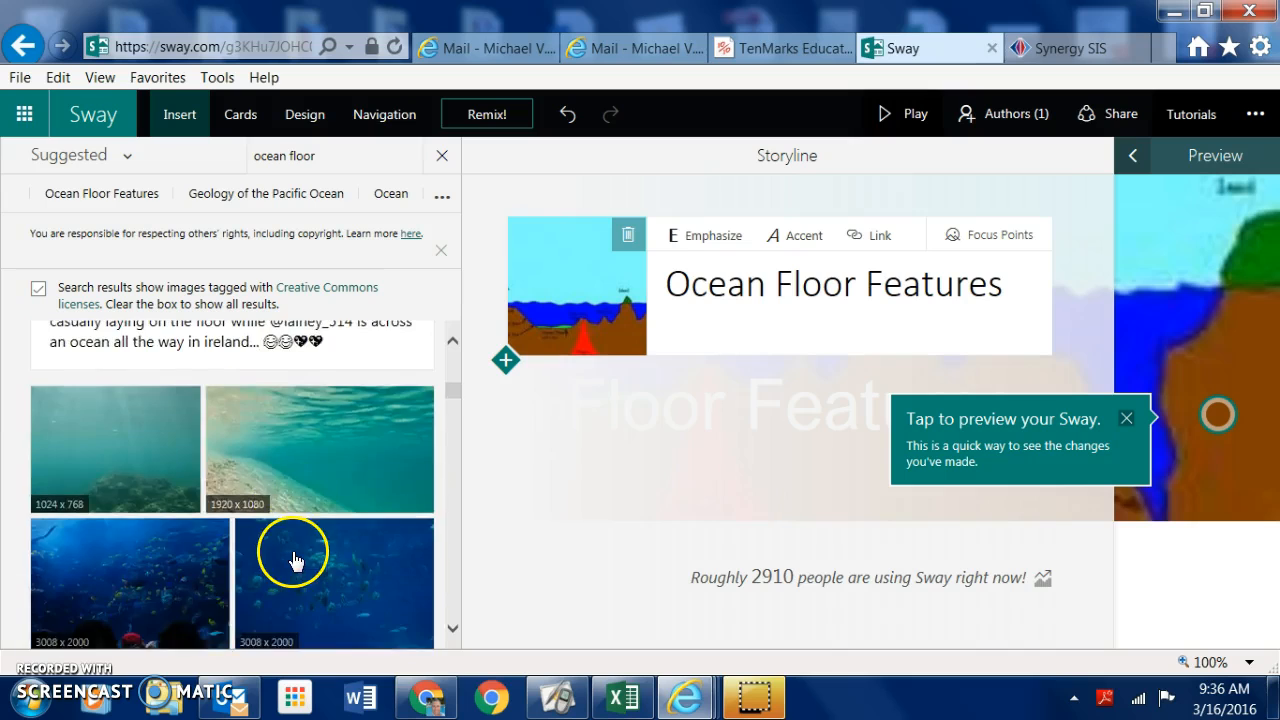
pyautogui.scroll(7, 296, 562)
pyautogui.moveTo(294, 562); pyautogui.dragTo(586, 371)
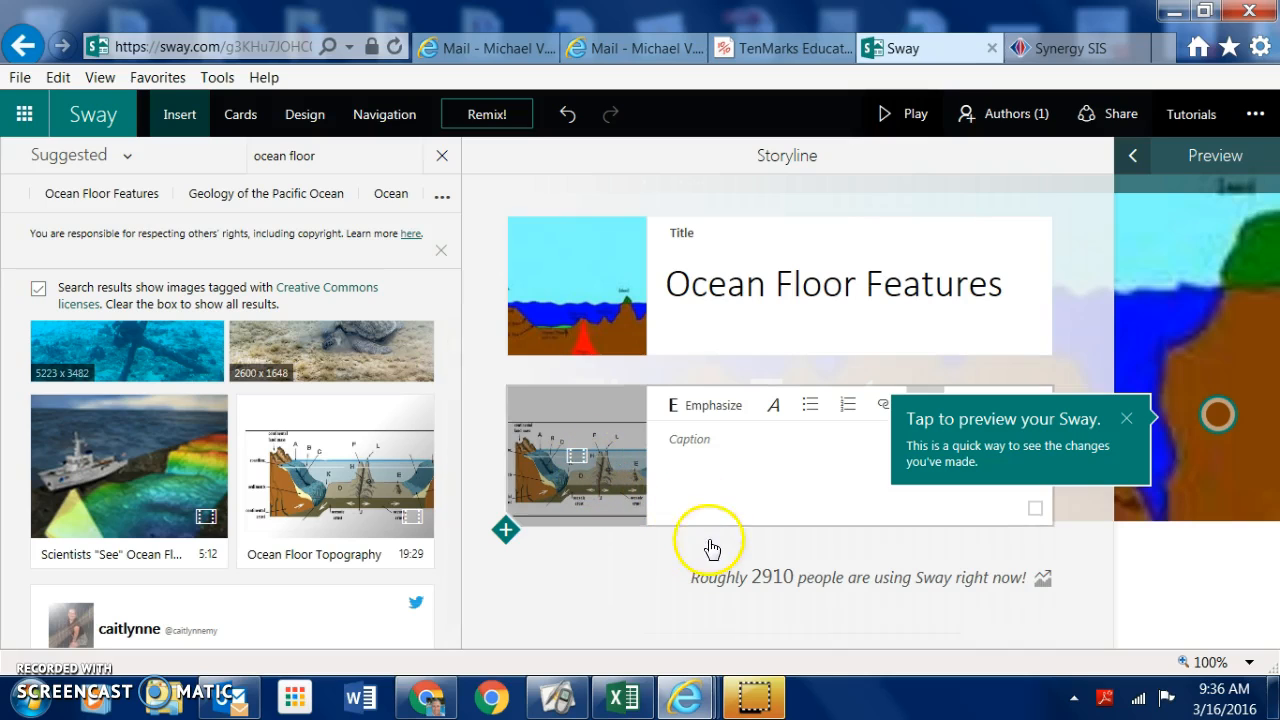
# Step: Remove the ocean floor diagram from the title card's background
pyautogui.click(655, 544)
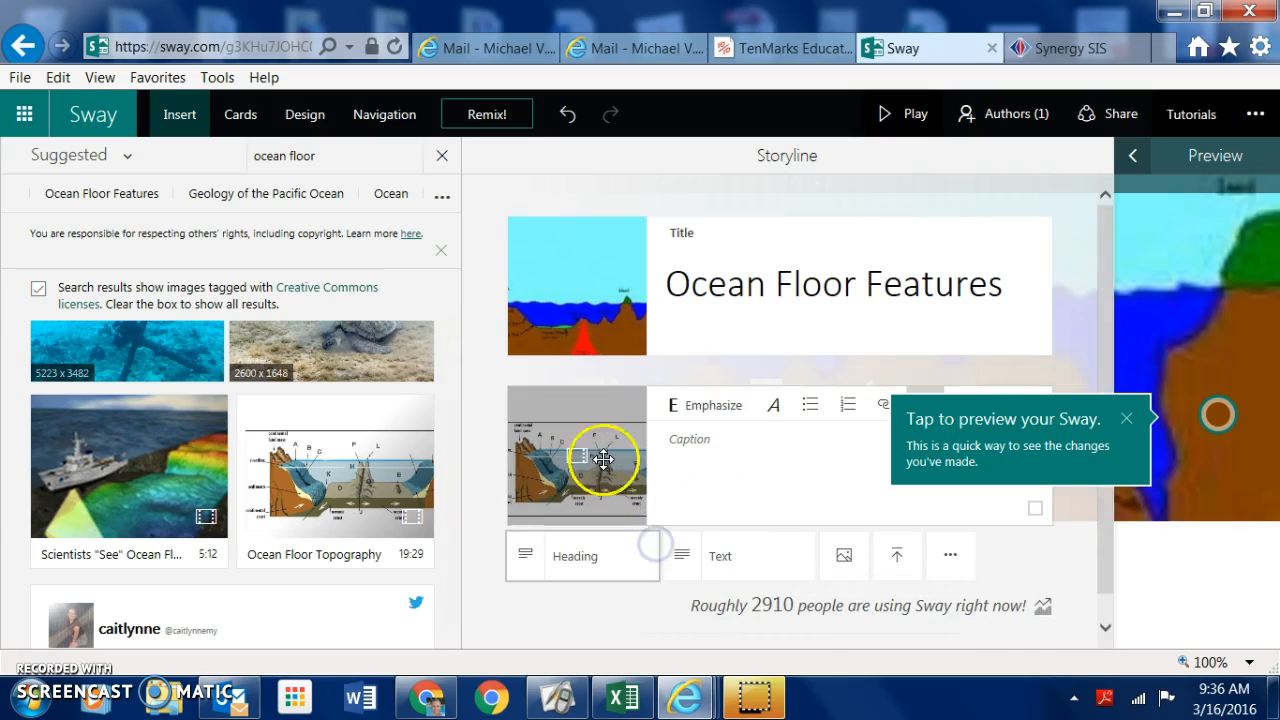
pyautogui.click(564, 284)
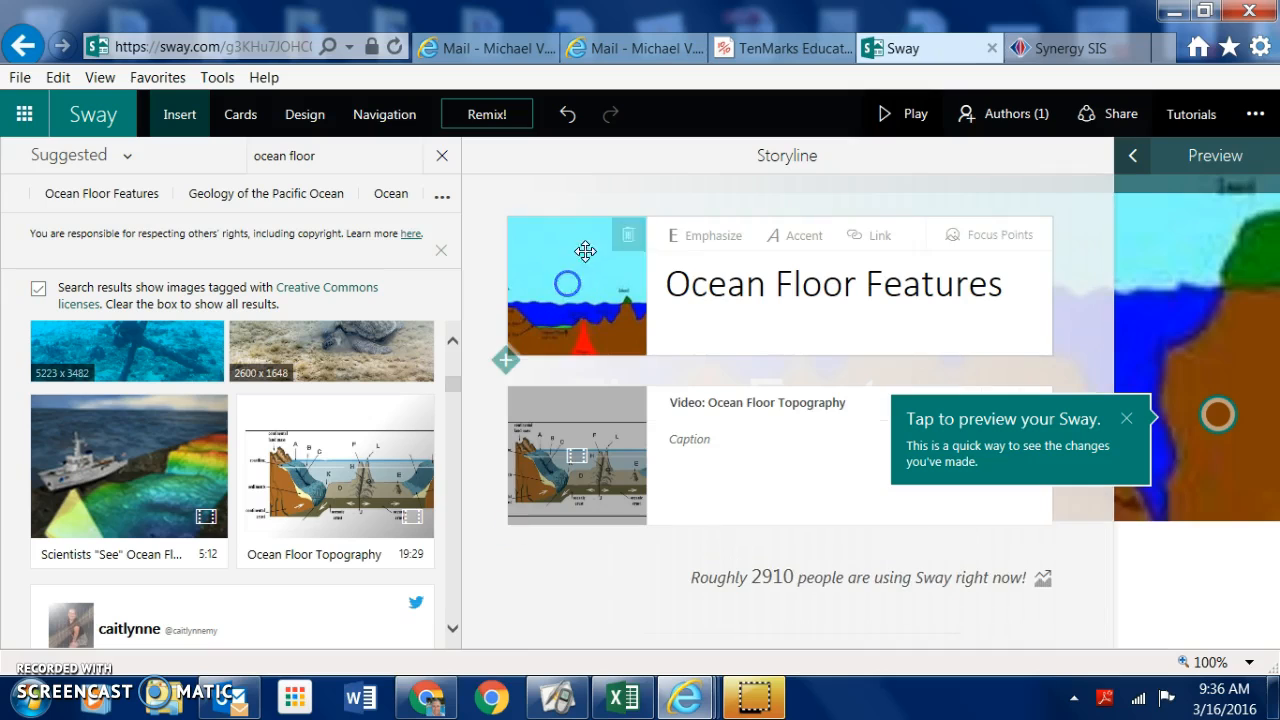
pyautogui.click(628, 238)
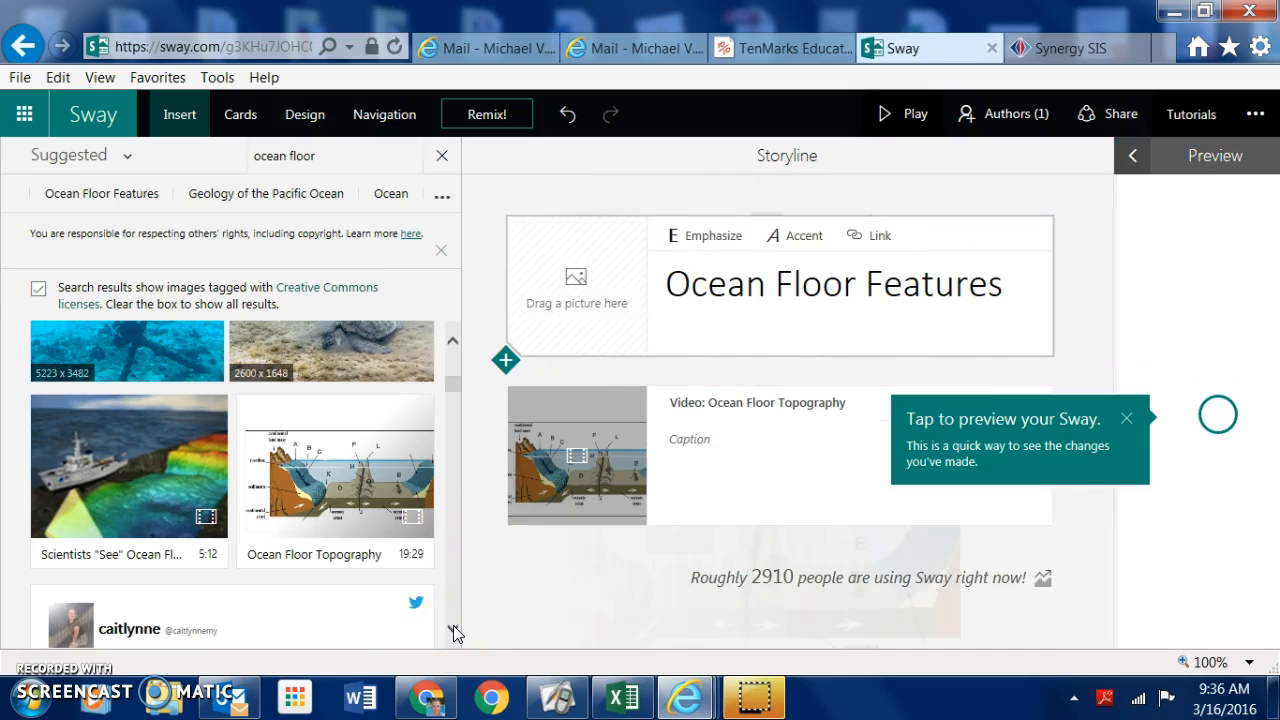
# Step: Add the video about scientists seeing the ocean floor via sonar below the title and try to move it onto the title background
pyautogui.click(39, 289)
pyautogui.click(448, 630)
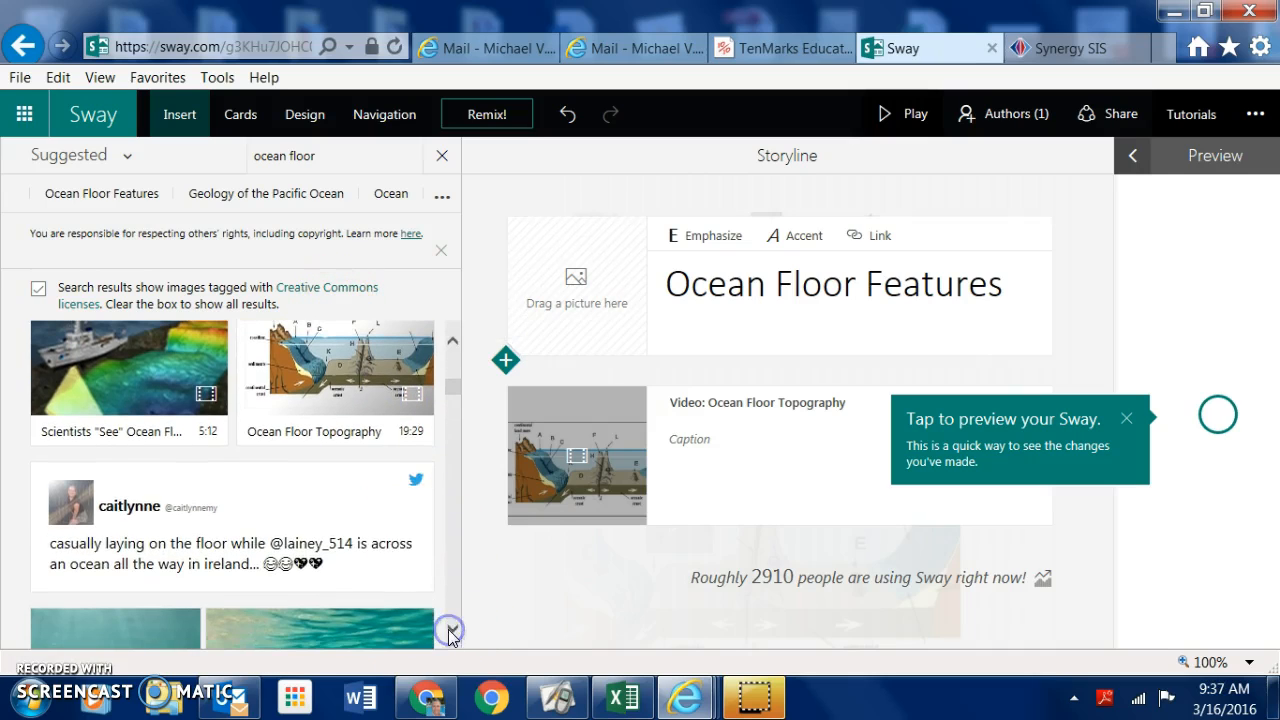
pyautogui.click(448, 629)
pyautogui.moveTo(194, 336); pyautogui.dragTo(575, 340)
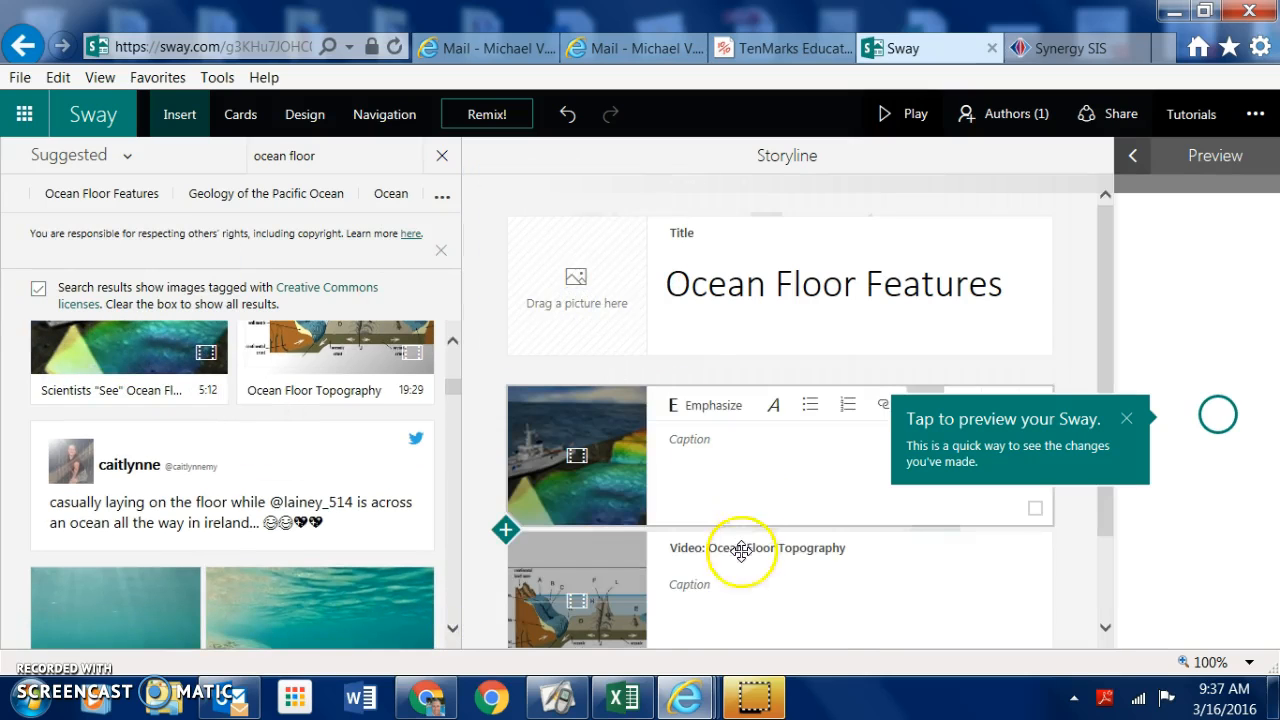
pyautogui.moveTo(580, 477); pyautogui.dragTo(580, 280)
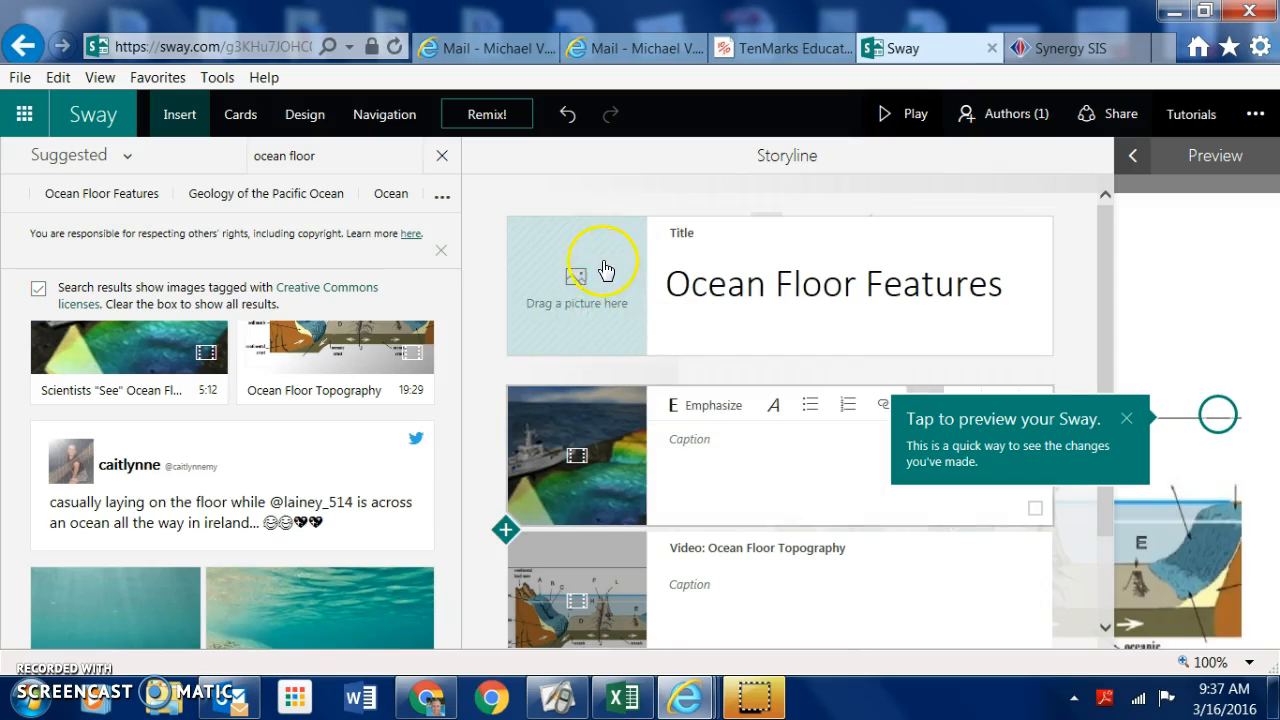
pyautogui.moveTo(580, 450); pyautogui.dragTo(583, 307)
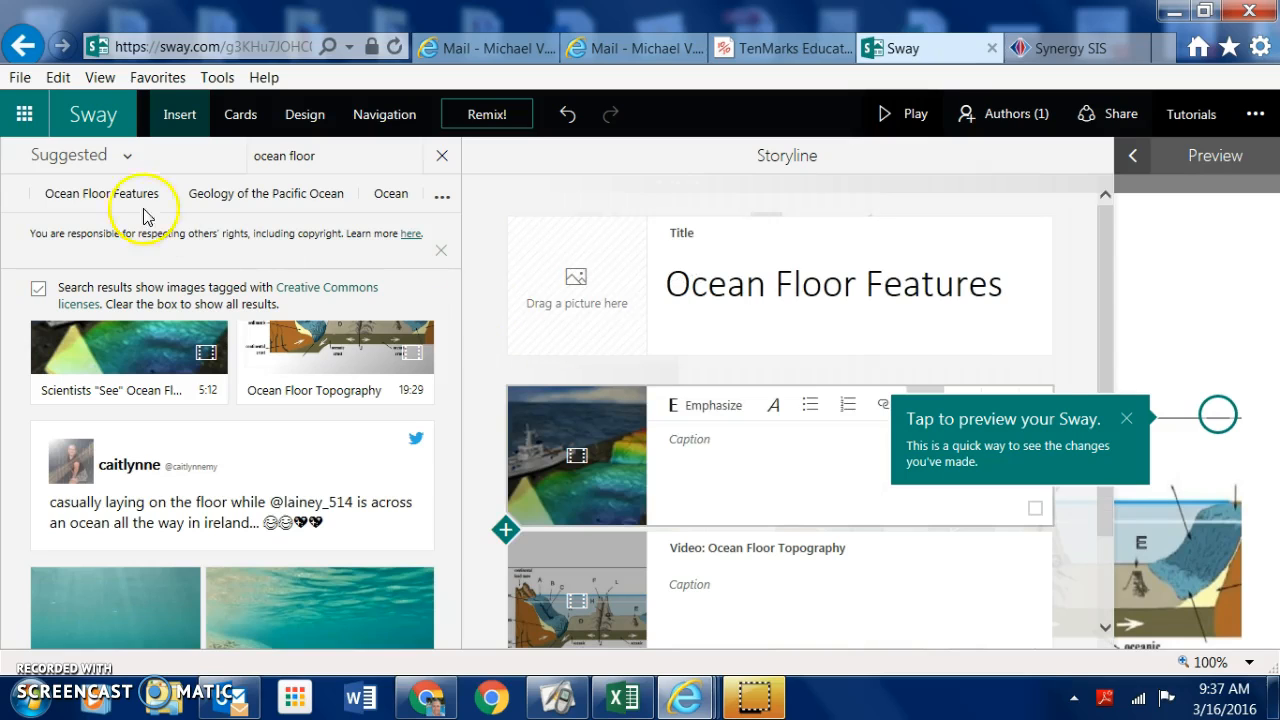
pyautogui.click(126, 160)
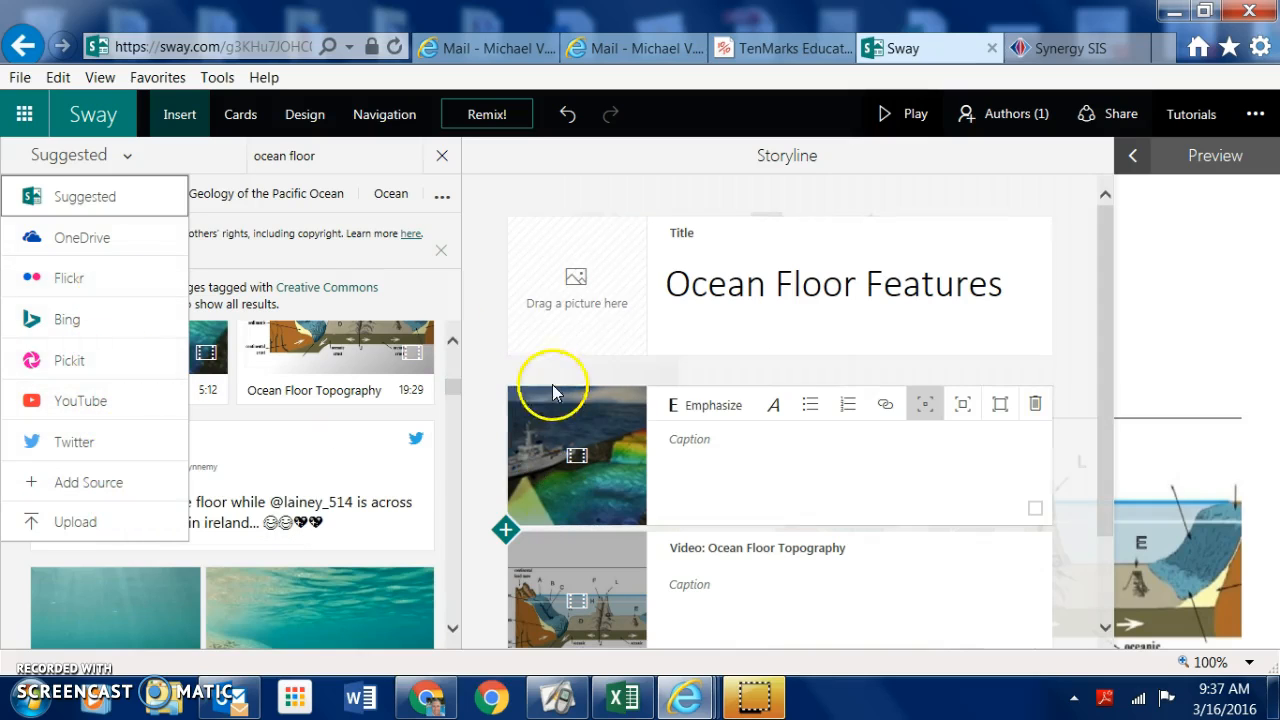
pyautogui.click(610, 372)
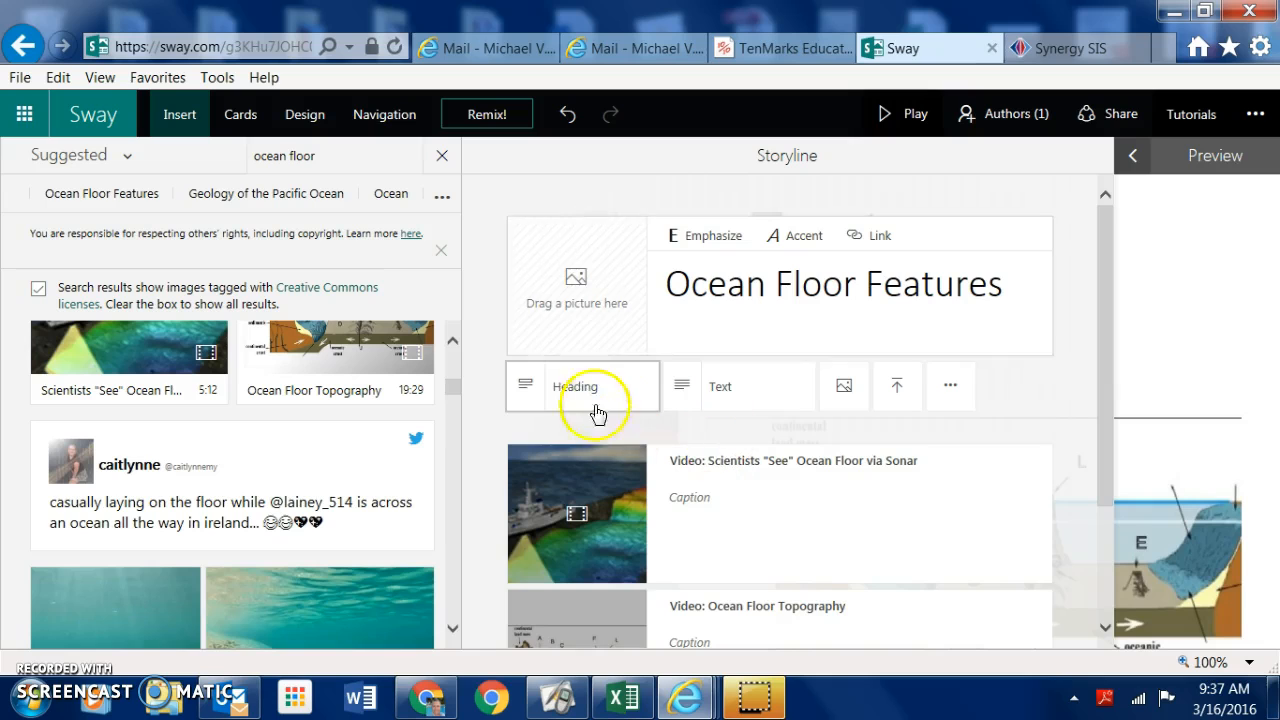
# Step: Try to use the video "The Ocean Floor Revealed" from the search results as the title card's background
pyautogui.click(565, 265)
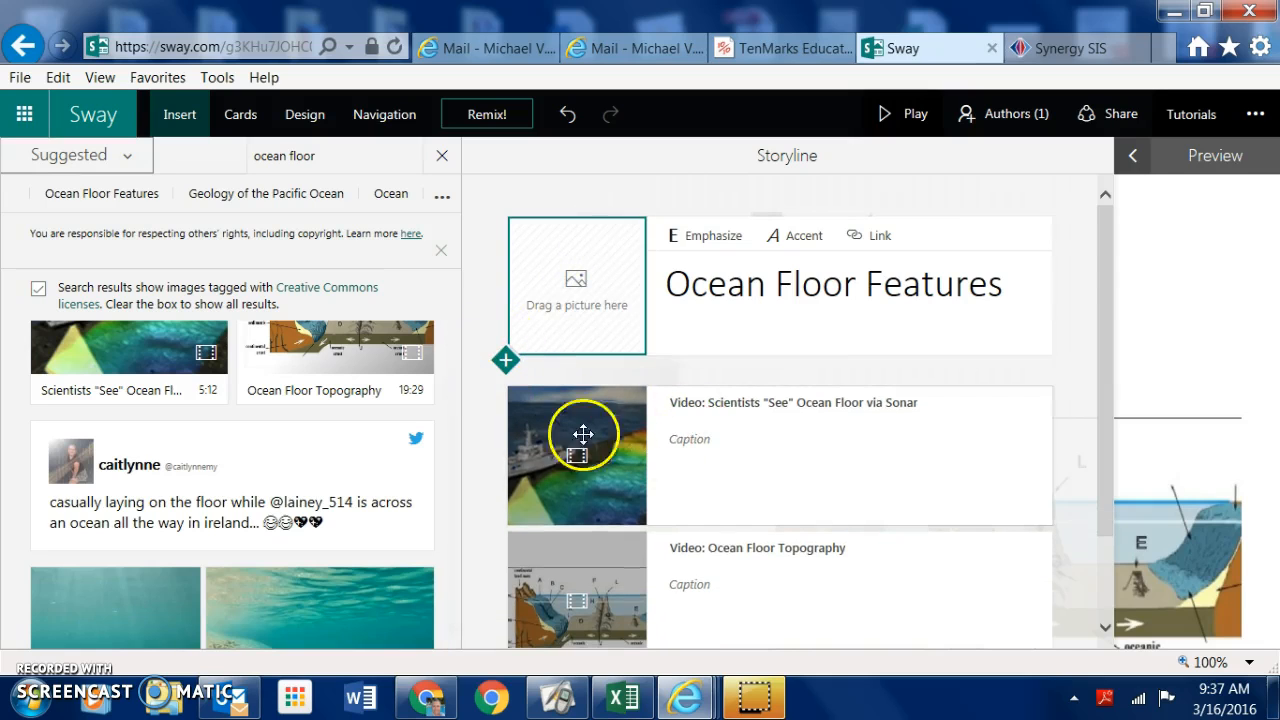
pyautogui.scroll(-2, 590, 420)
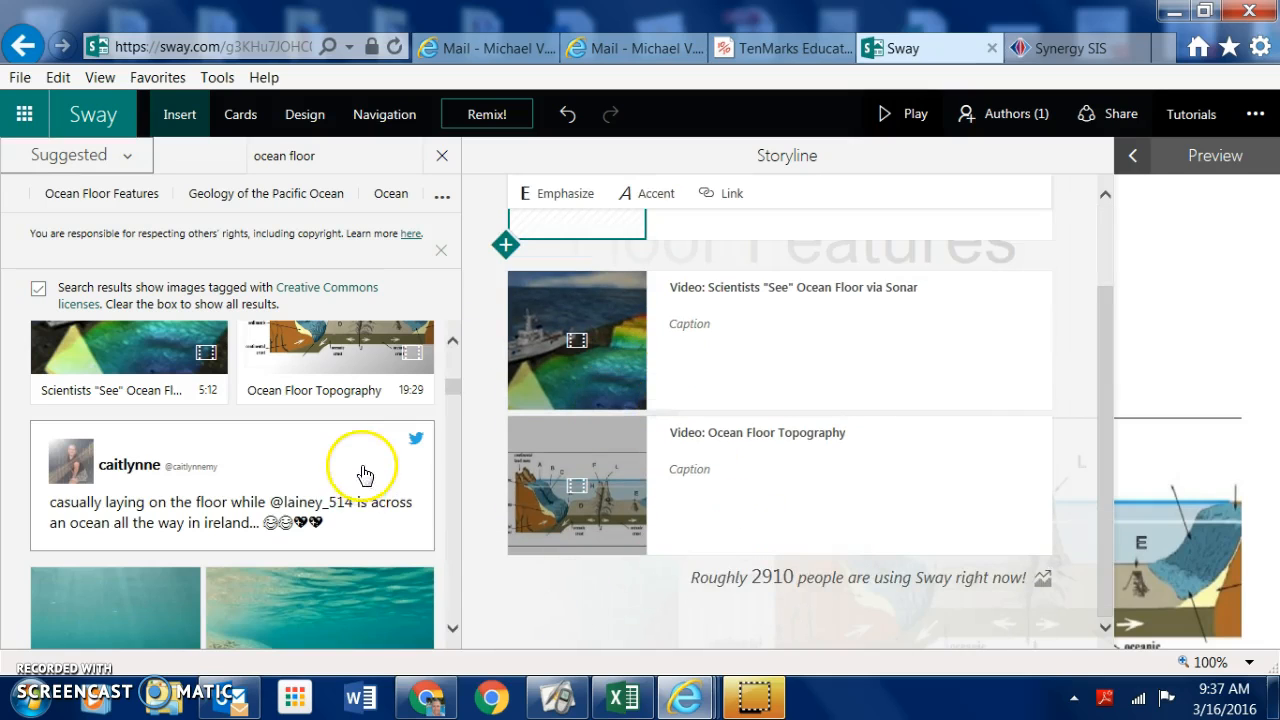
pyautogui.scroll(-4, 360, 460)
pyautogui.scroll(-5, 363, 460)
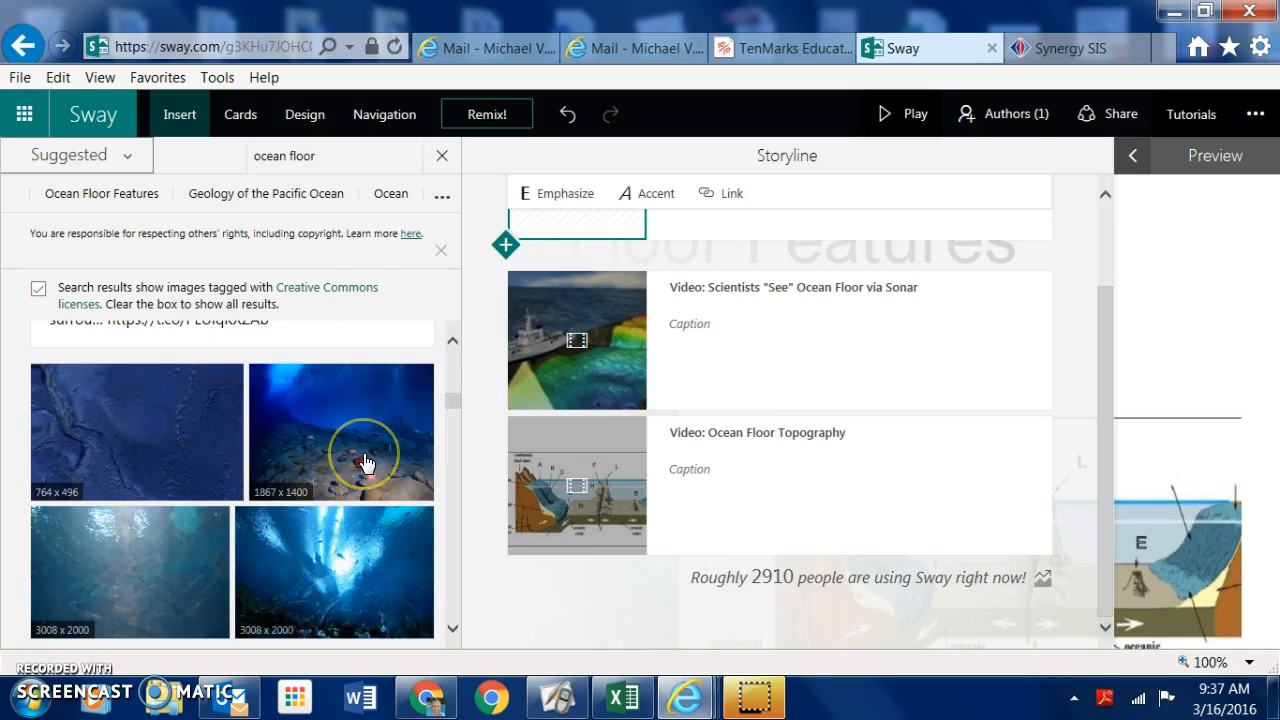
pyautogui.scroll(-3, 365, 462)
pyautogui.scroll(-2, 365, 462)
pyautogui.scroll(4, 366, 462)
pyautogui.moveTo(352, 504); pyautogui.dragTo(590, 262)
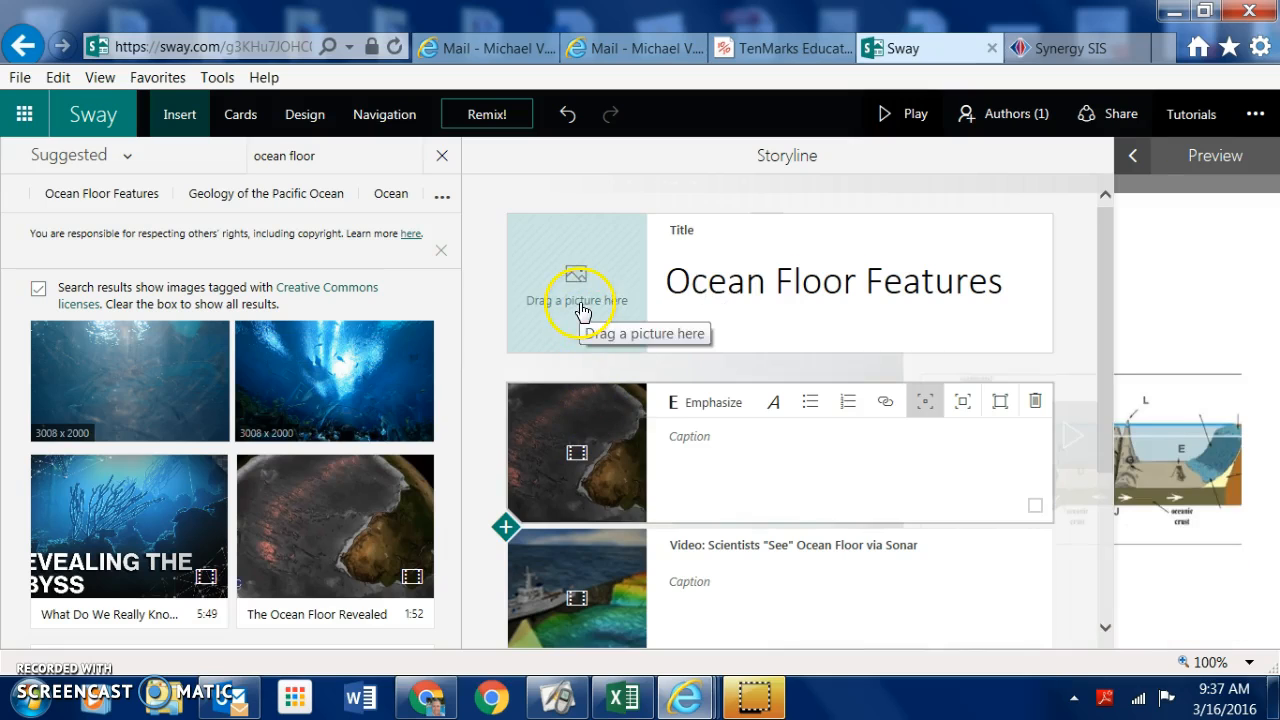
# Step: Set the 3008 x 2000 underwater picture with bright light rays as the title card's background
pyautogui.moveTo(349, 529); pyautogui.dragTo(566, 275)
pyautogui.scroll(2, 366, 449)
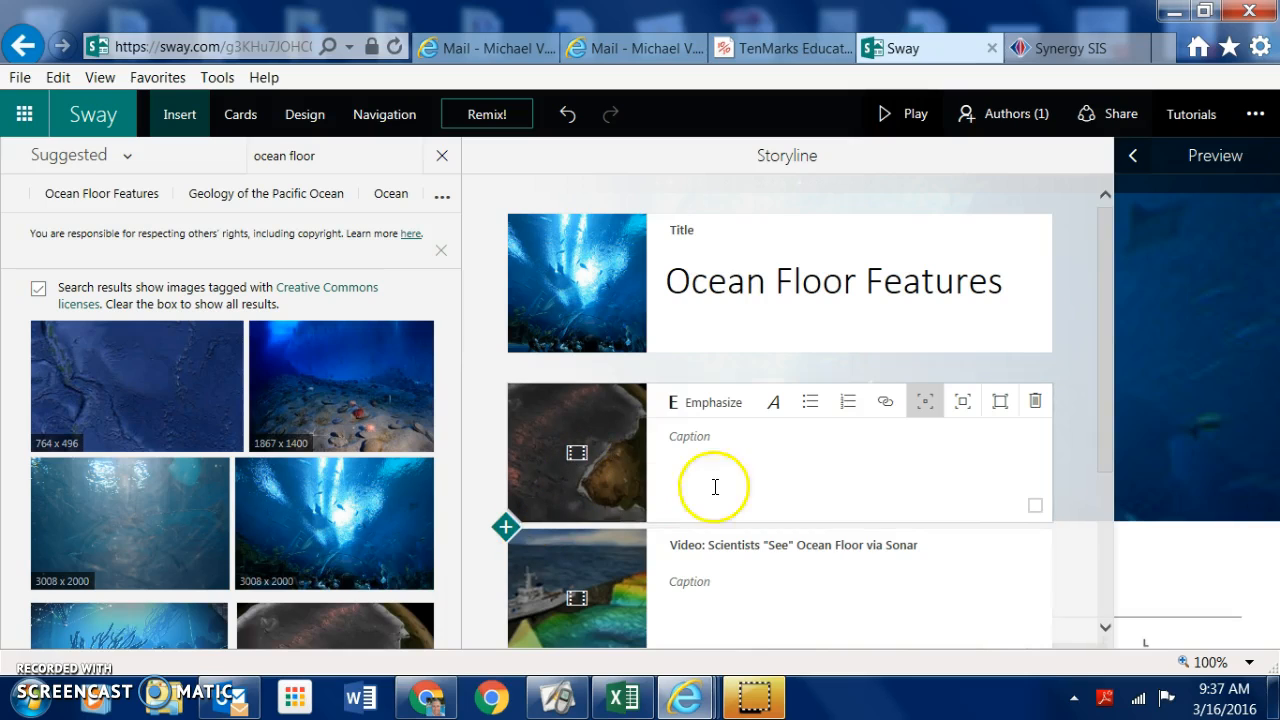
# Step: Delete the "The Ocean Floor Revealed" and "Scientists "See" Ocean Floor via Sonar" video cards from the storyline
pyautogui.scroll(-2, 680, 478)
pyautogui.click(1036, 262)
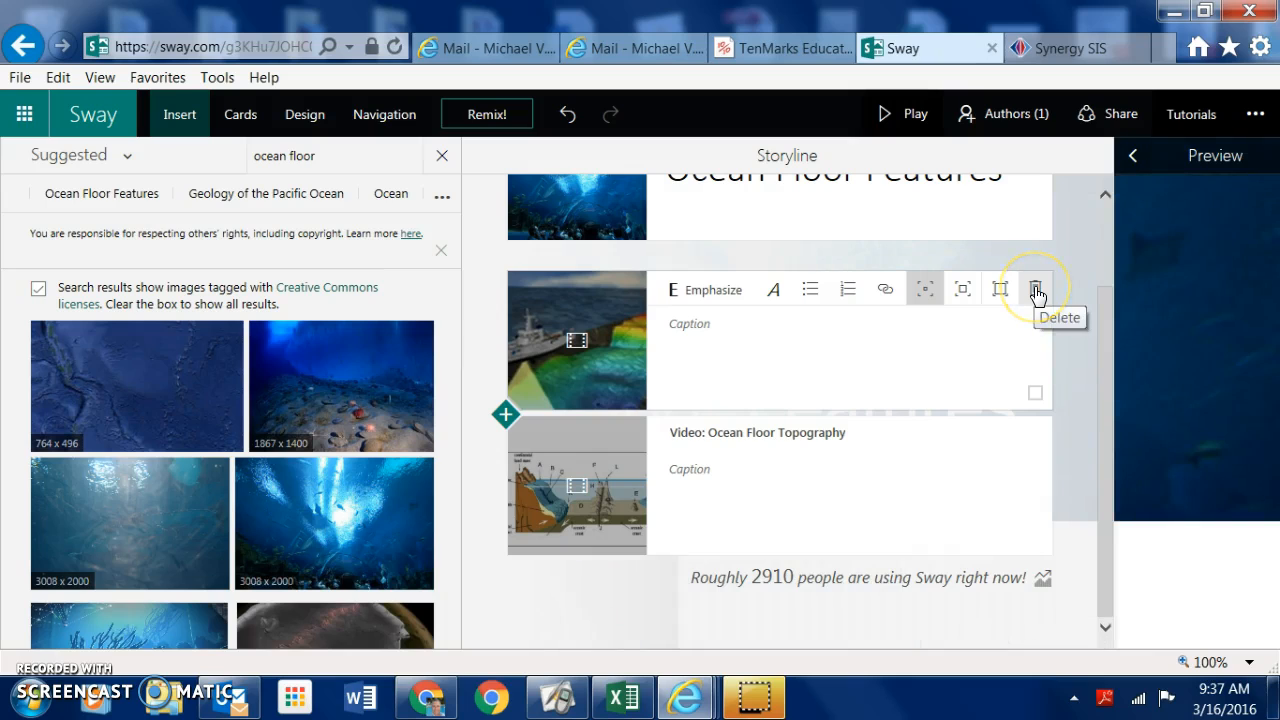
pyautogui.click(1036, 291)
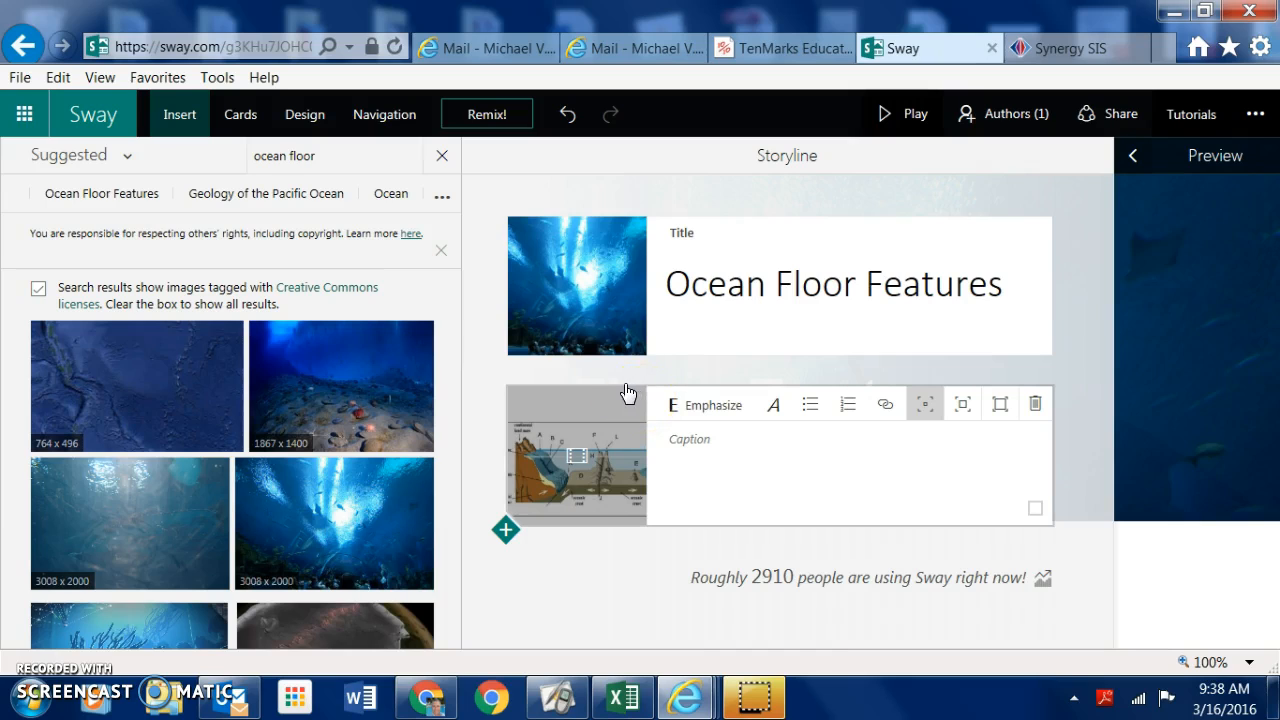
# Step: Insert a heading card directly below the Ocean Floor Features title card
pyautogui.click(240, 118)
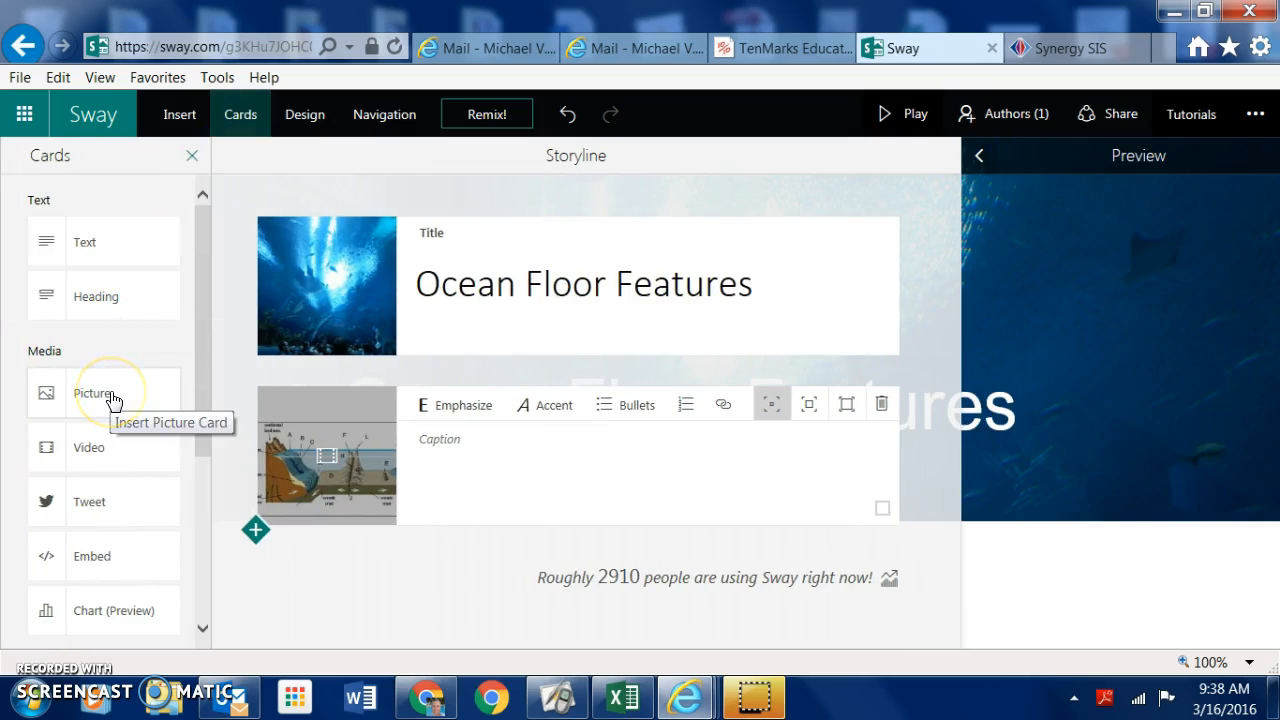
pyautogui.scroll(-3, 91, 440)
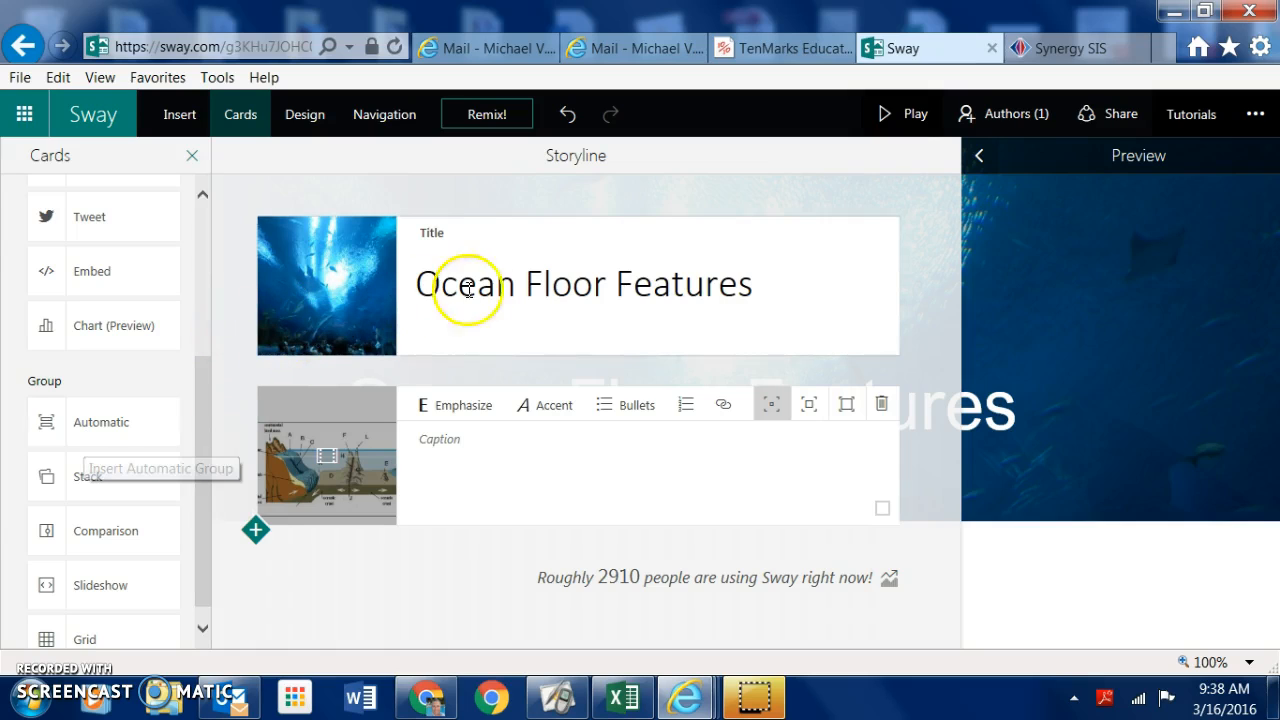
pyautogui.click(534, 258)
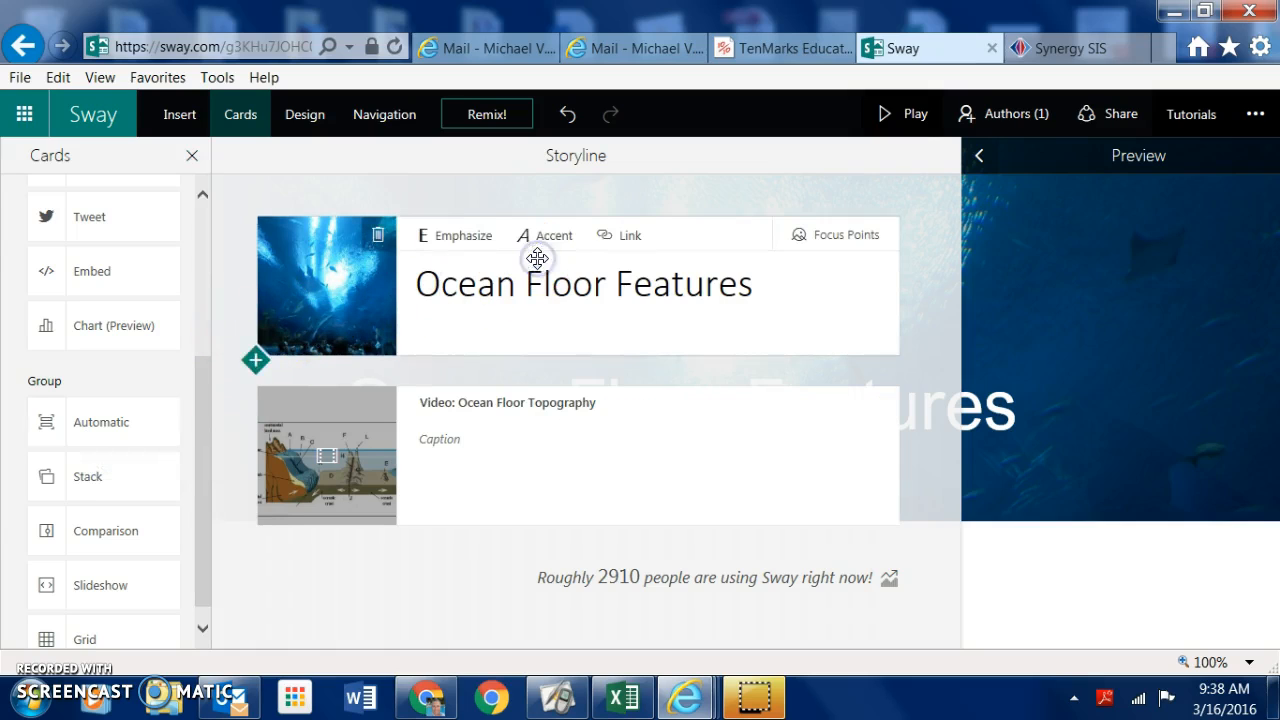
pyautogui.click(257, 362)
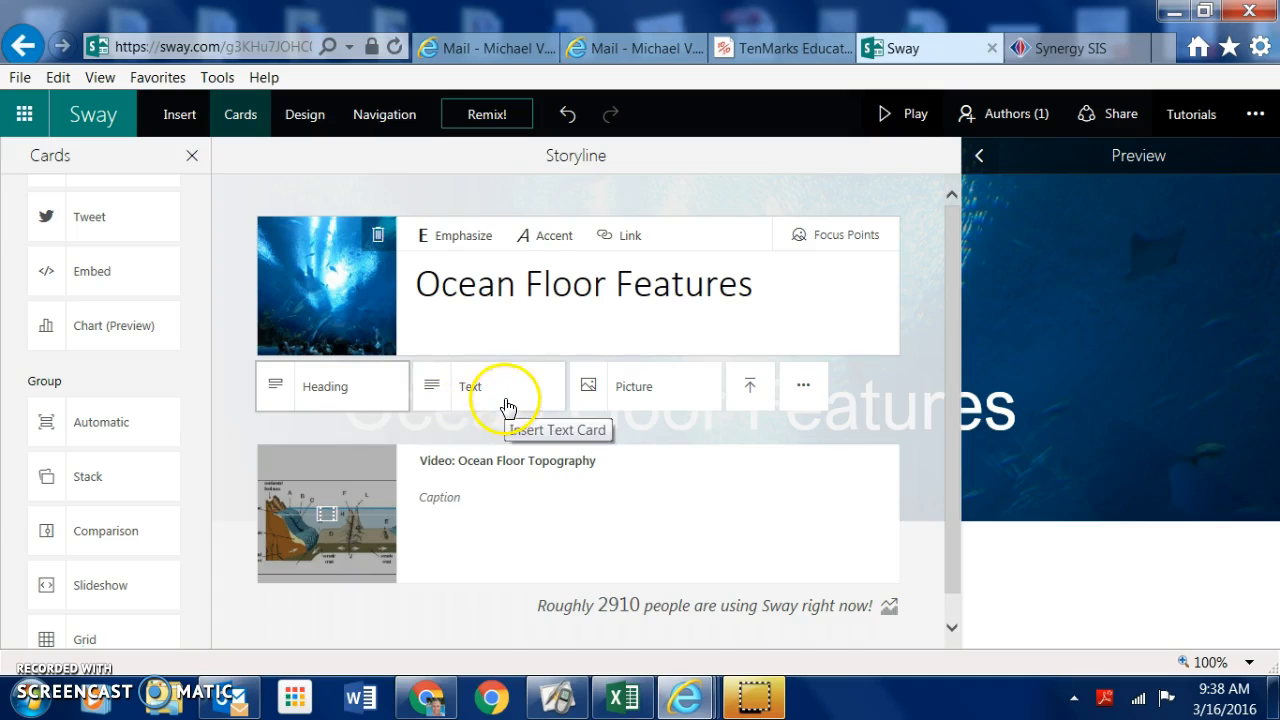
pyautogui.click(337, 384)
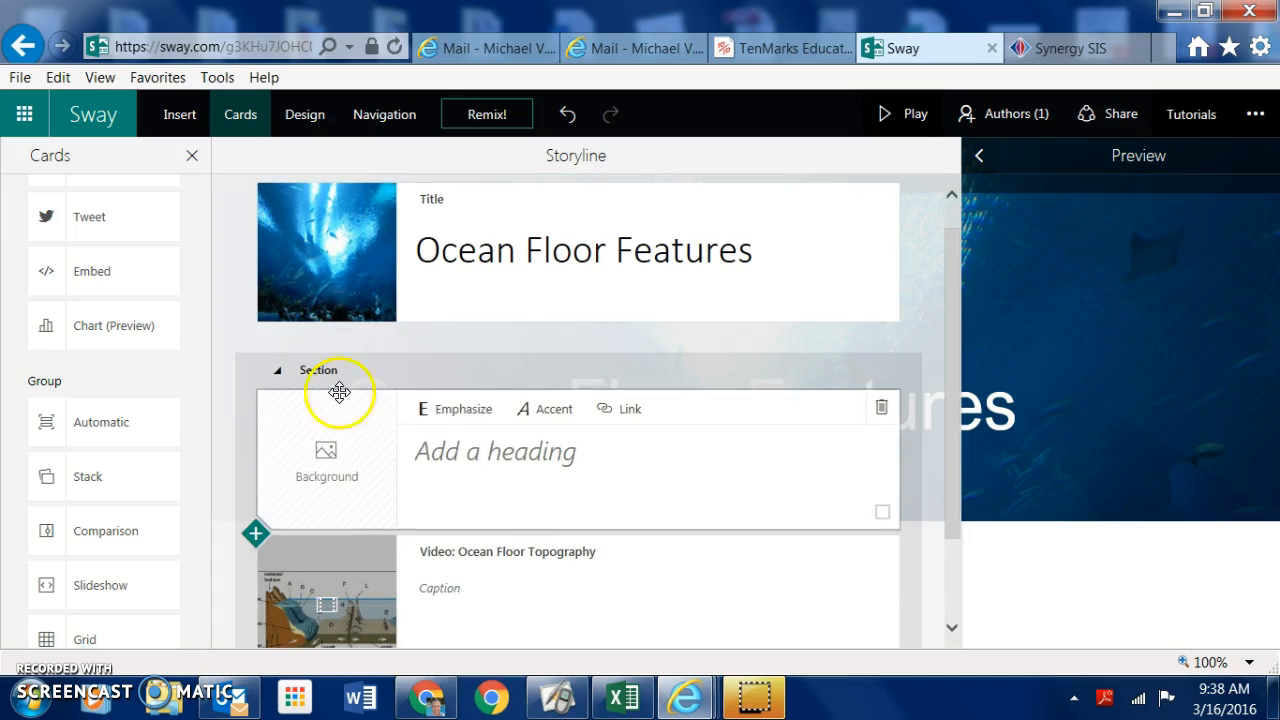
# Step: Enter "Continental Shelf" as the new card's heading and add an empty text card below it
pyautogui.click(457, 455)
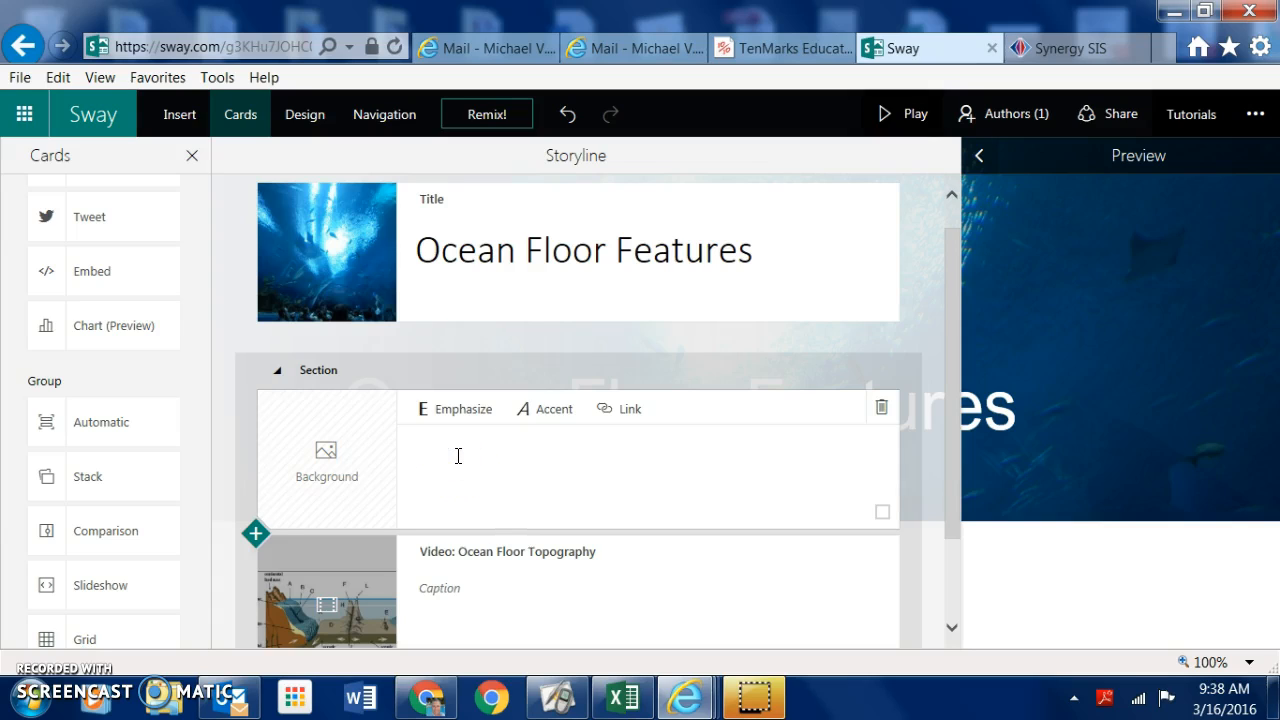
pyautogui.write('Contin')
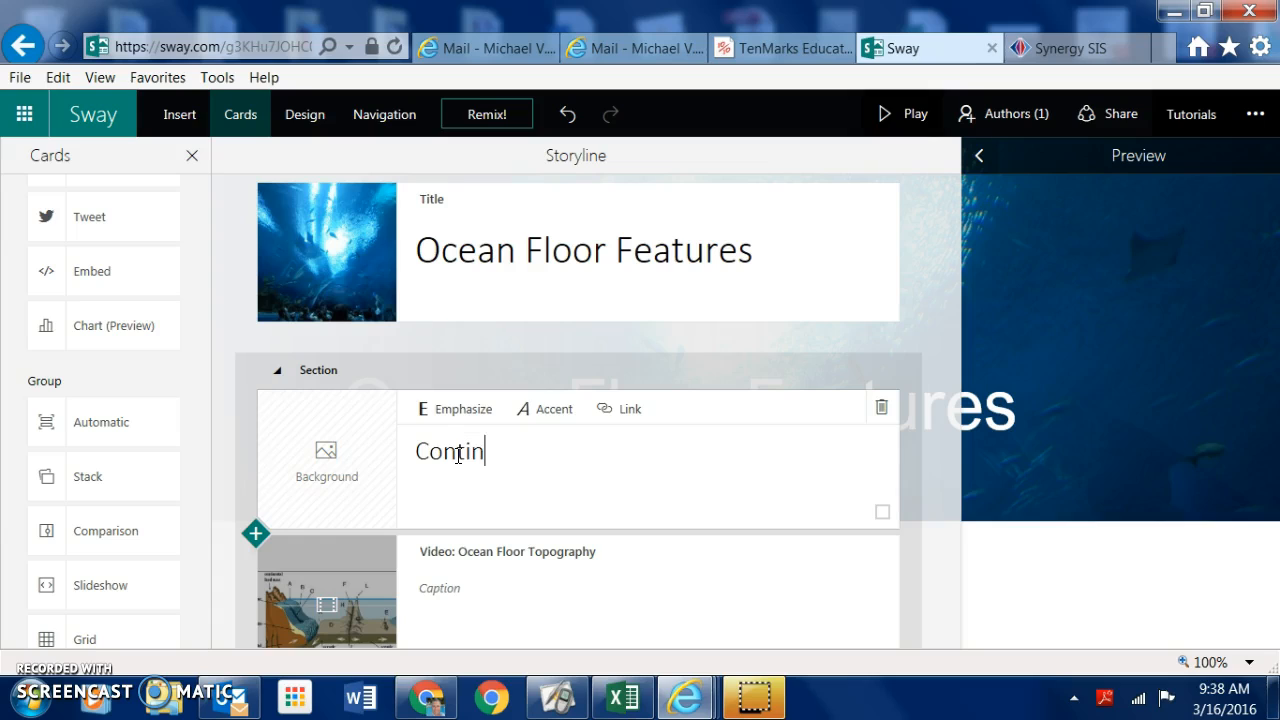
pyautogui.write('ental Shel')
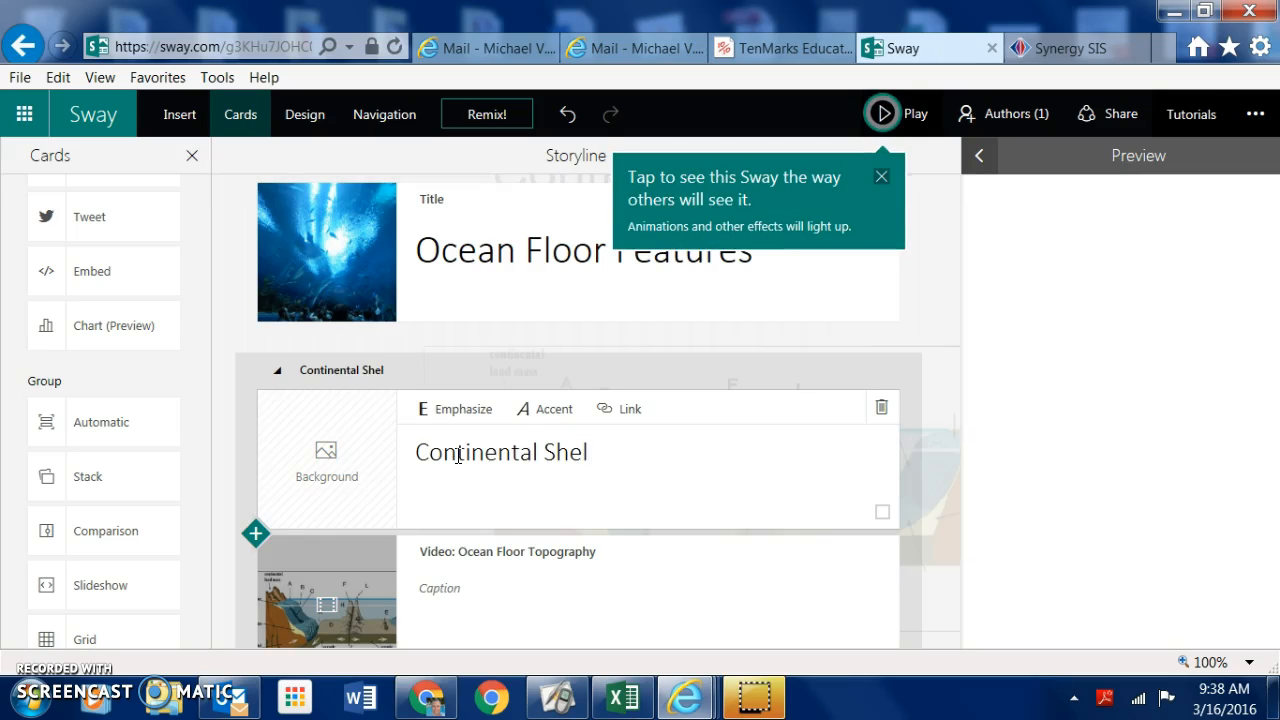
pyautogui.click(588, 451)
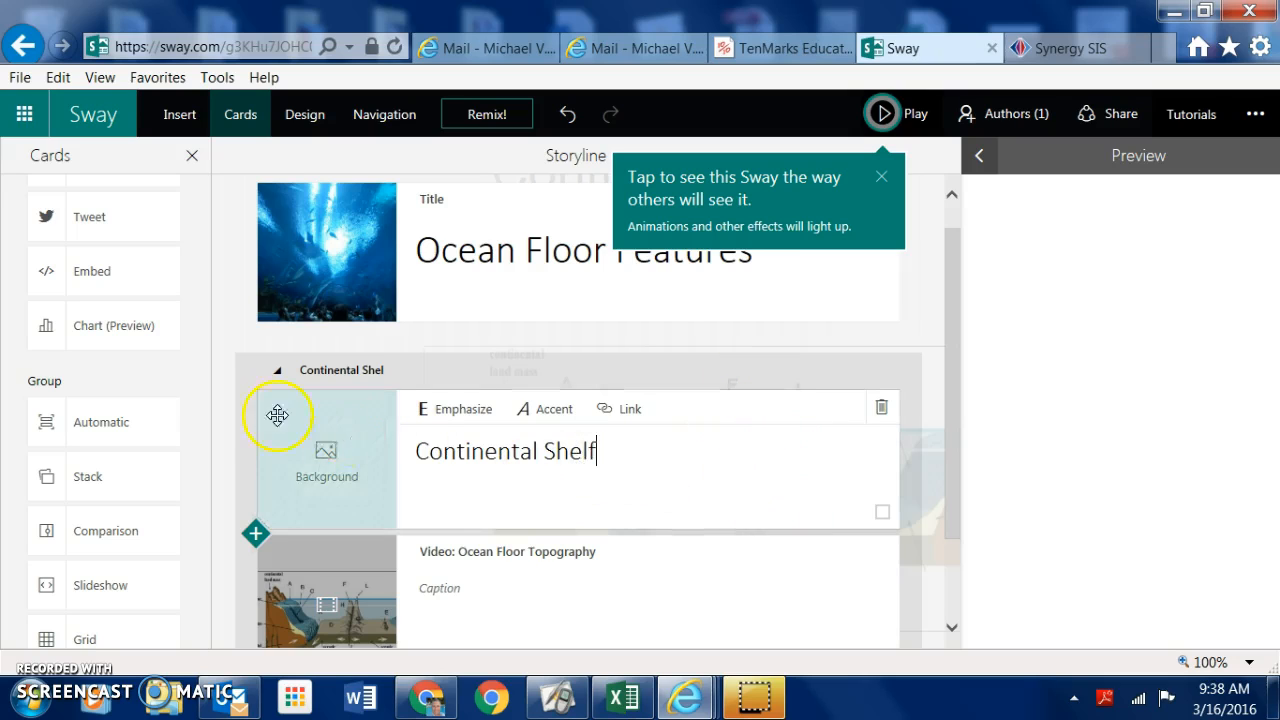
pyautogui.write('f')
pyautogui.press('Return')
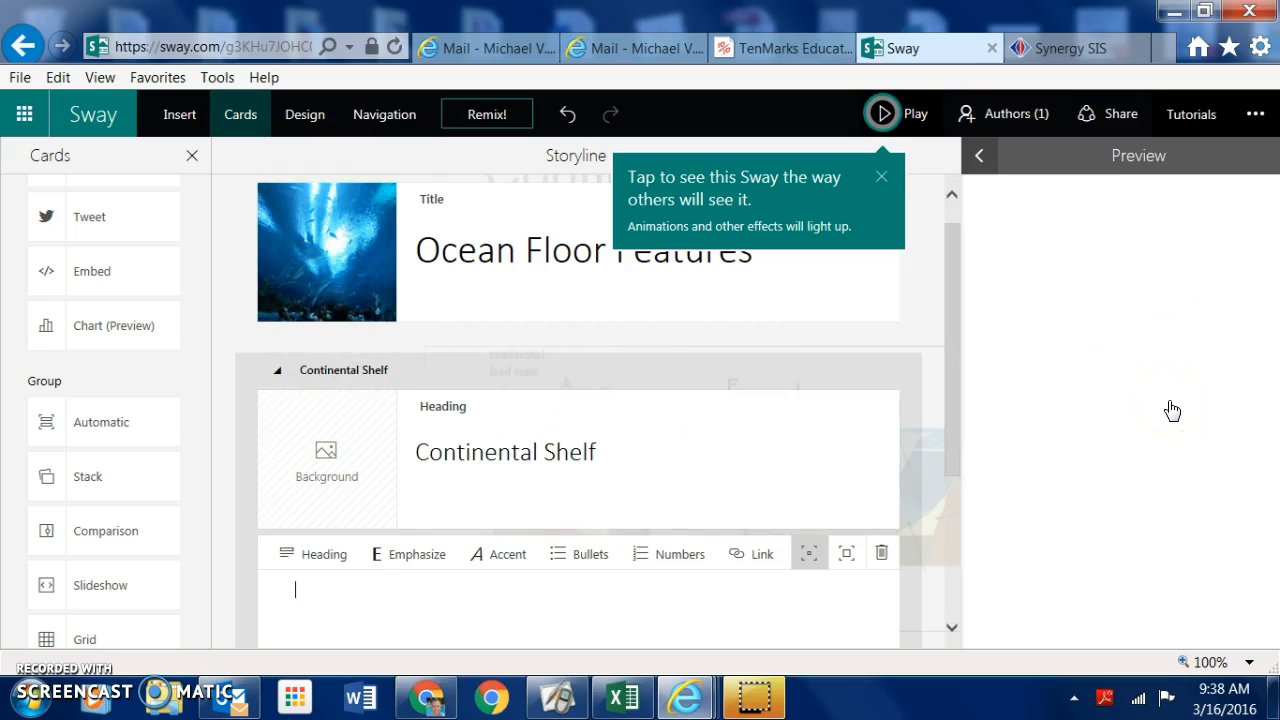
# Step: Preview the Sway in the expanded view, then return to the storyline and look through its cards
pyautogui.click(1110, 160)
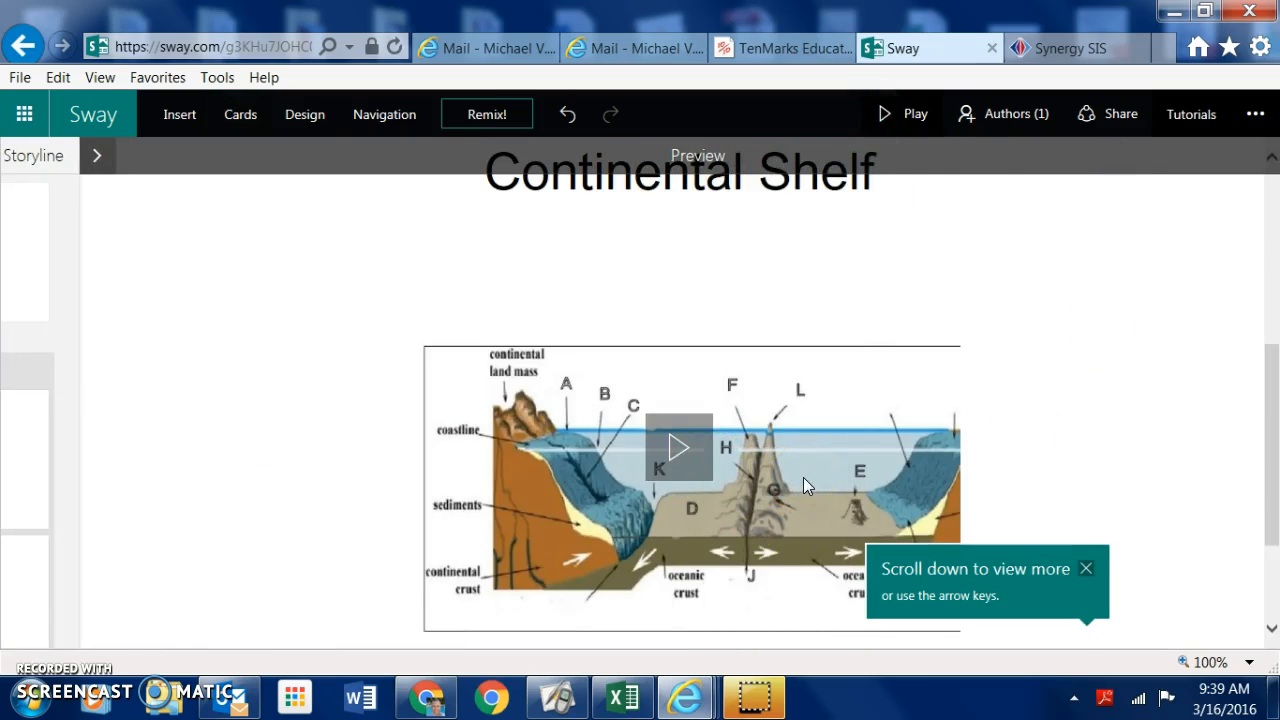
pyautogui.click(97, 157)
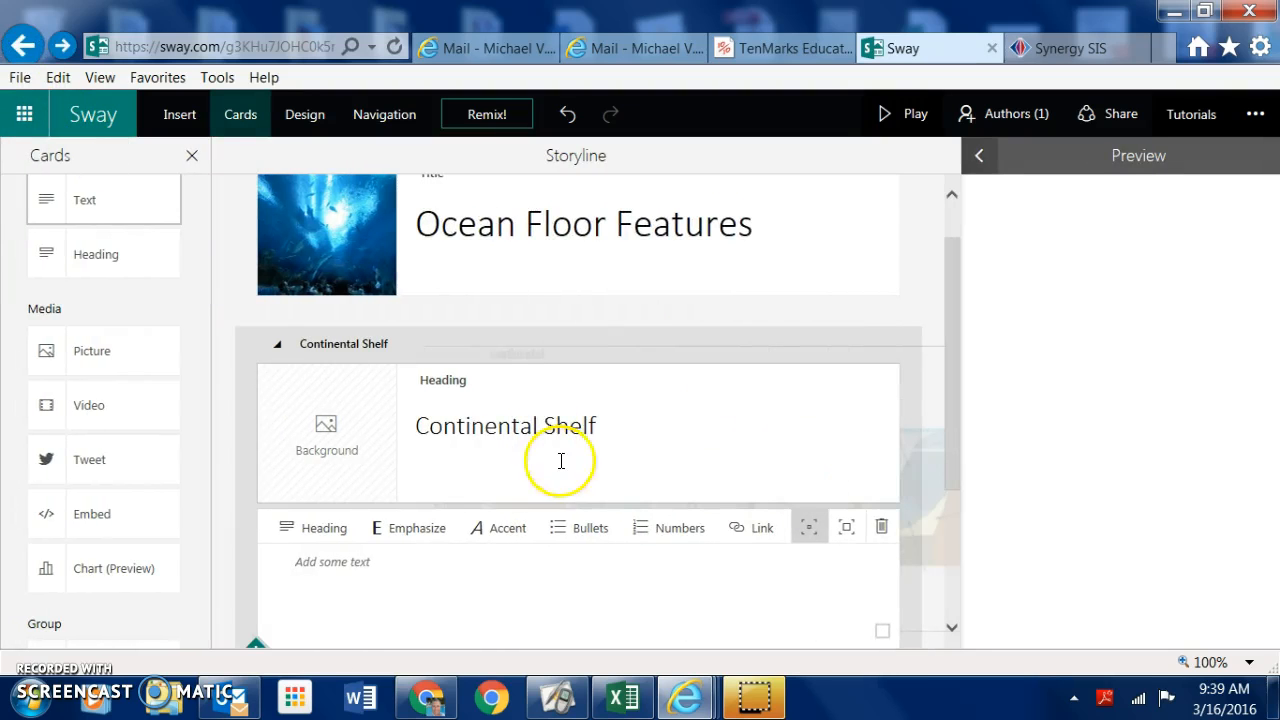
pyautogui.scroll(-2, 569, 485)
pyautogui.scroll(3, 569, 485)
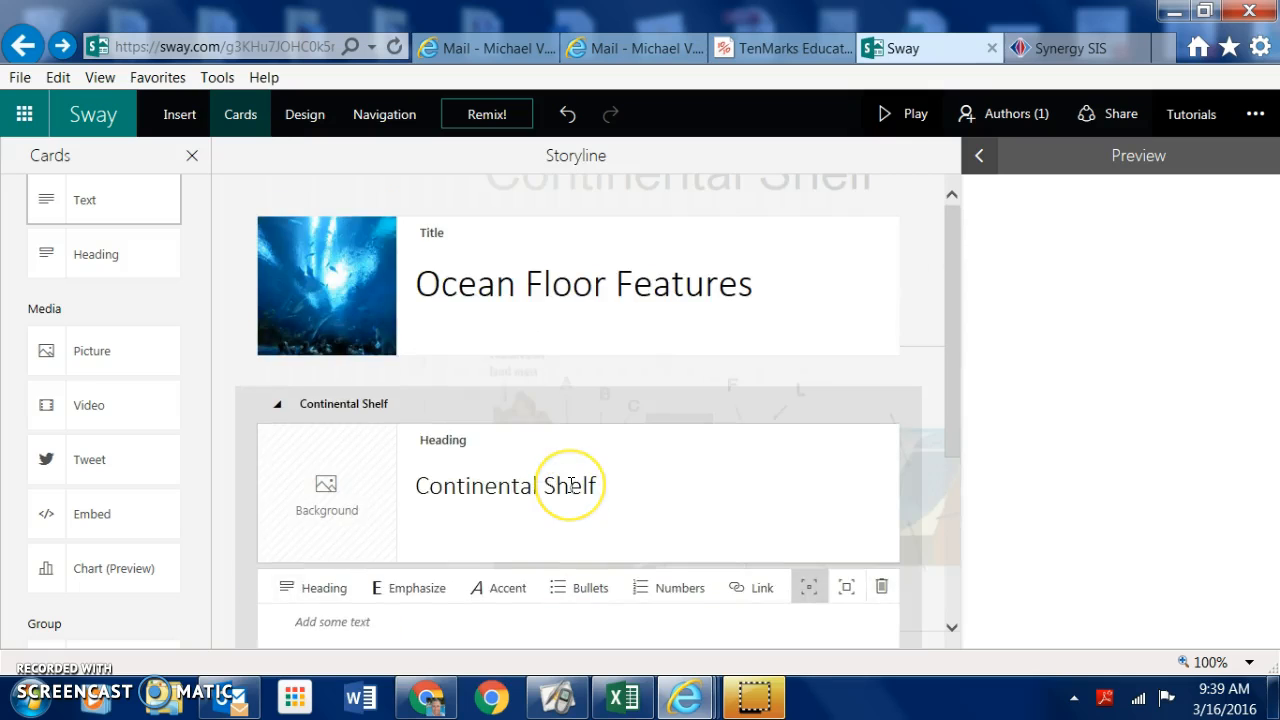
pyautogui.scroll(-3, 570, 485)
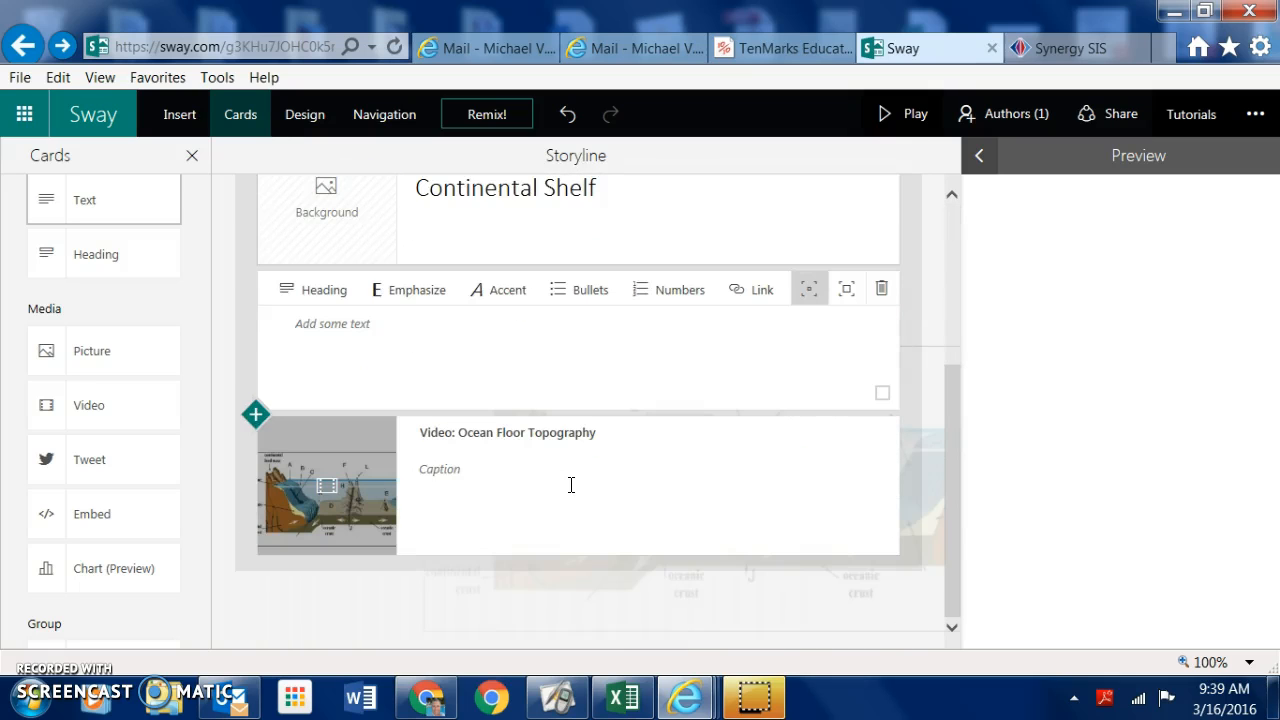
pyautogui.scroll(2, 571, 485)
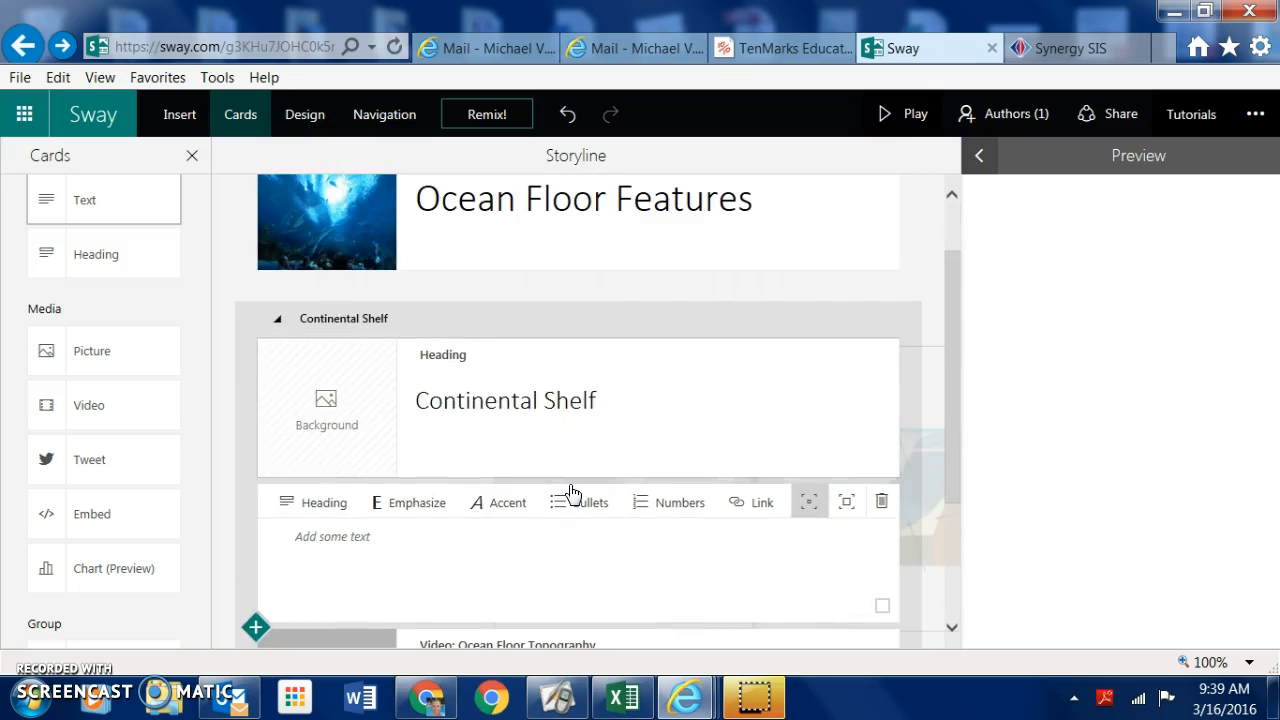
# Step: Try to find a background picture for the Continental Shelf heading among the suggested topics, and cancel the browser's problem check
pyautogui.click(351, 399)
pyautogui.click(575, 400)
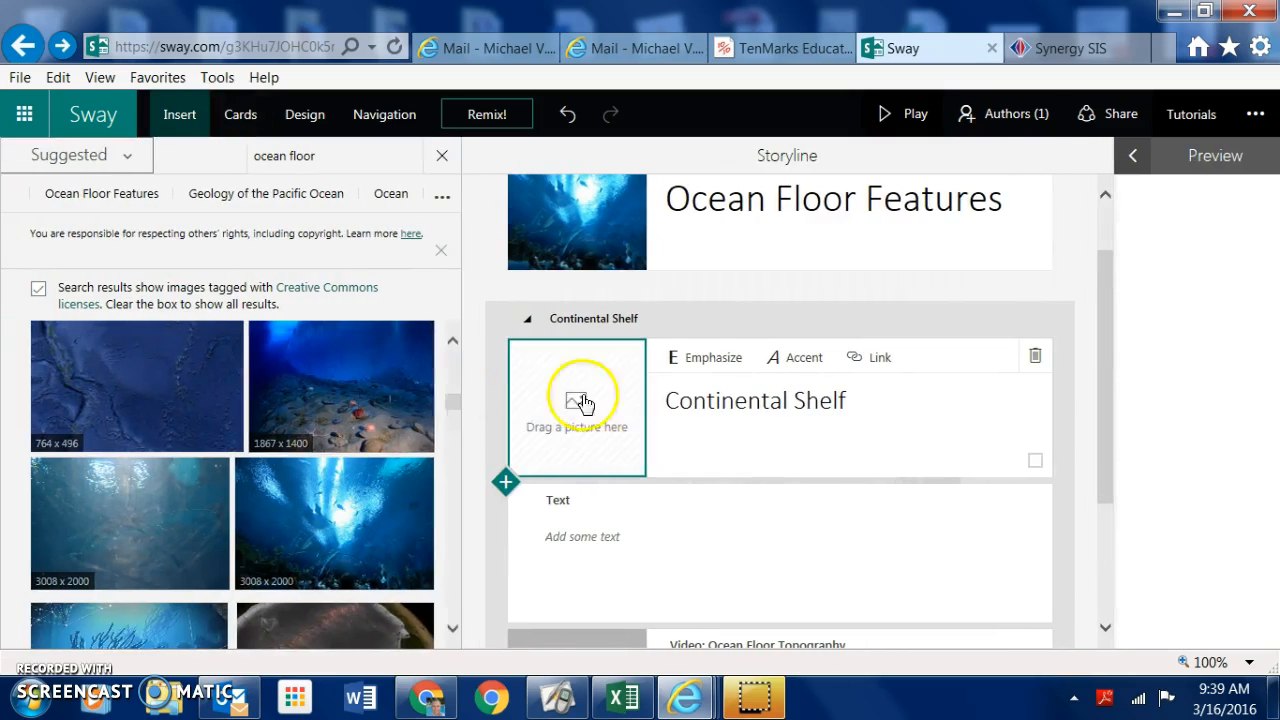
pyautogui.click(163, 196)
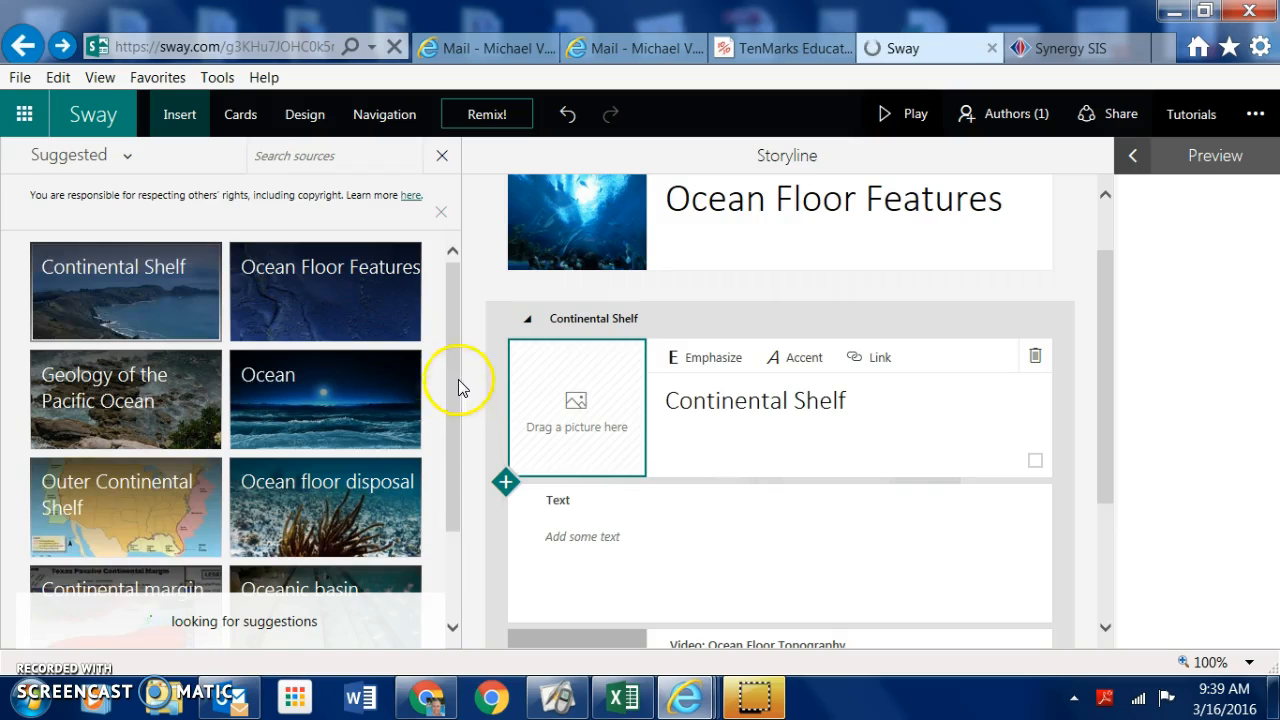
pyautogui.moveTo(457, 300); pyautogui.dragTo(445, 452)
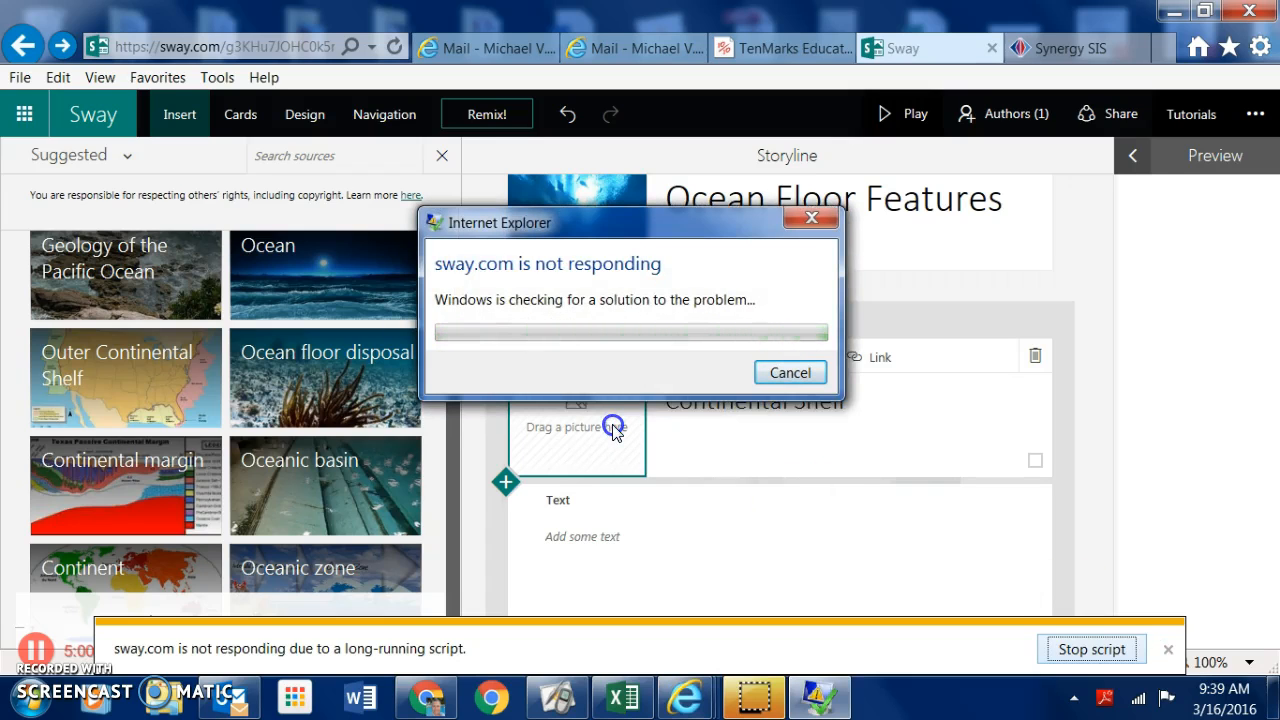
pyautogui.click(789, 374)
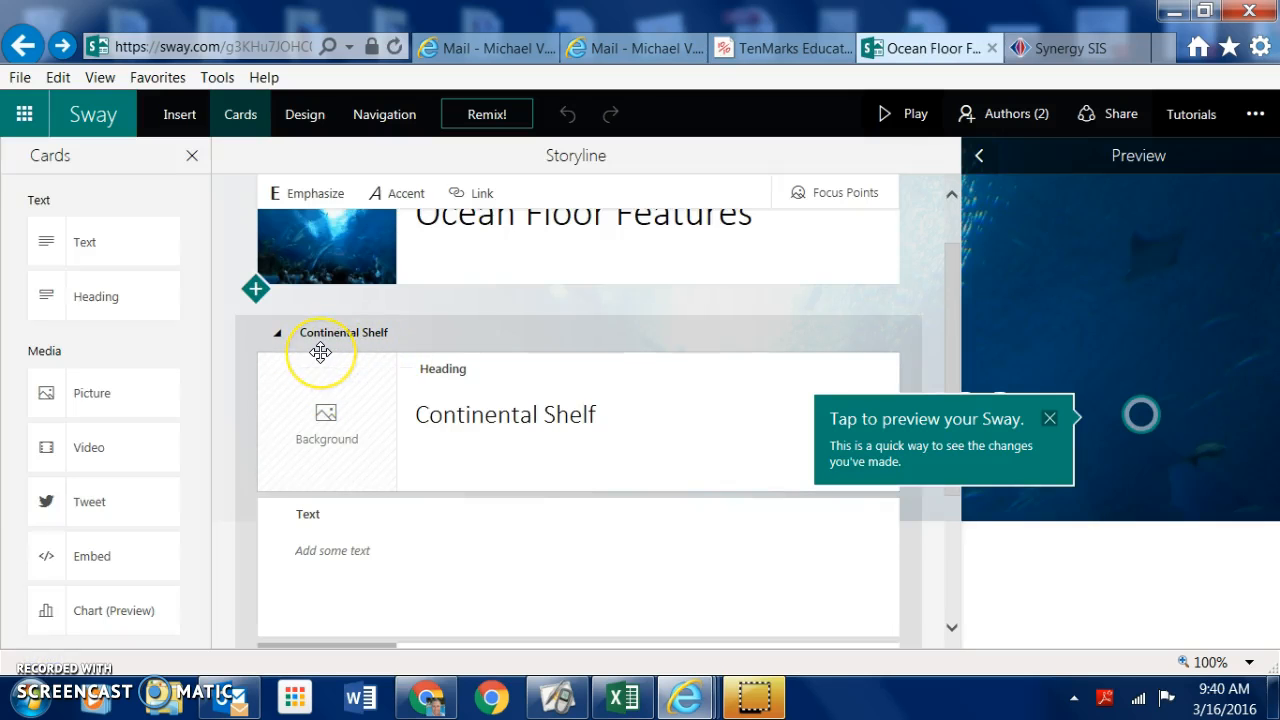
# Step: Insert another heading card below the Ocean Floor Topography video card to start a new section
pyautogui.scroll(-3, 363, 389)
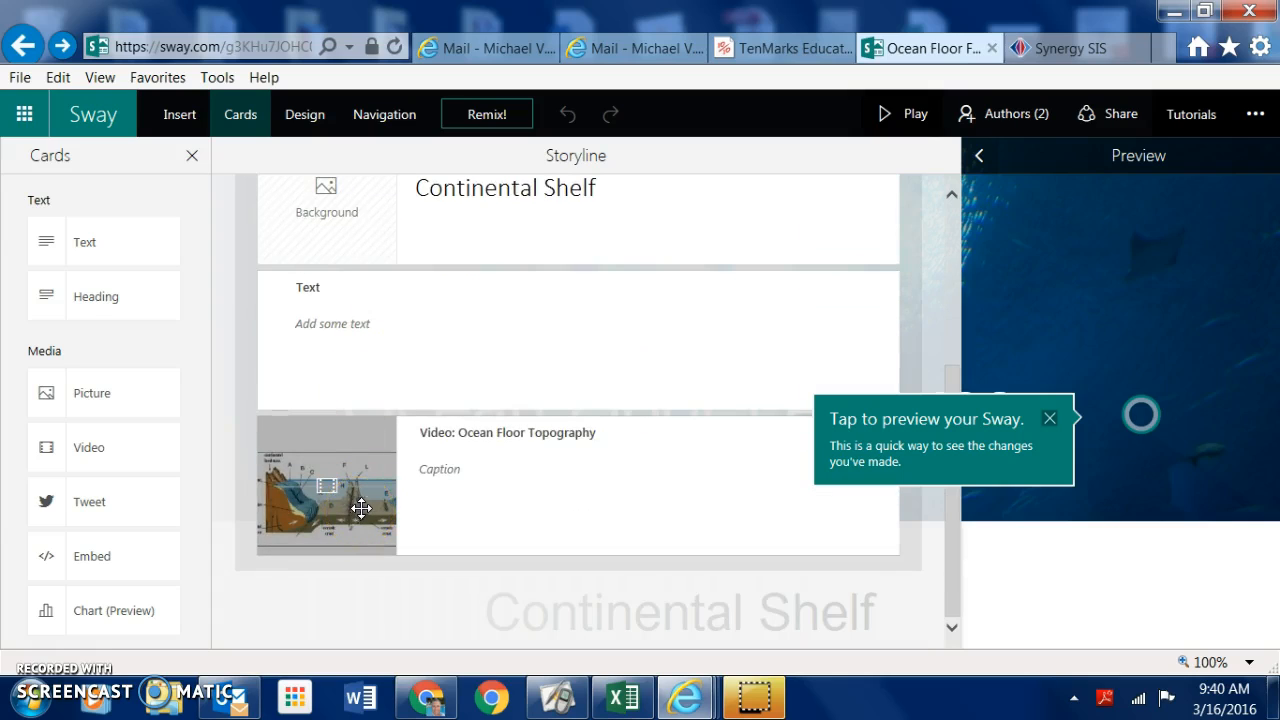
pyautogui.scroll(4, 565, 488)
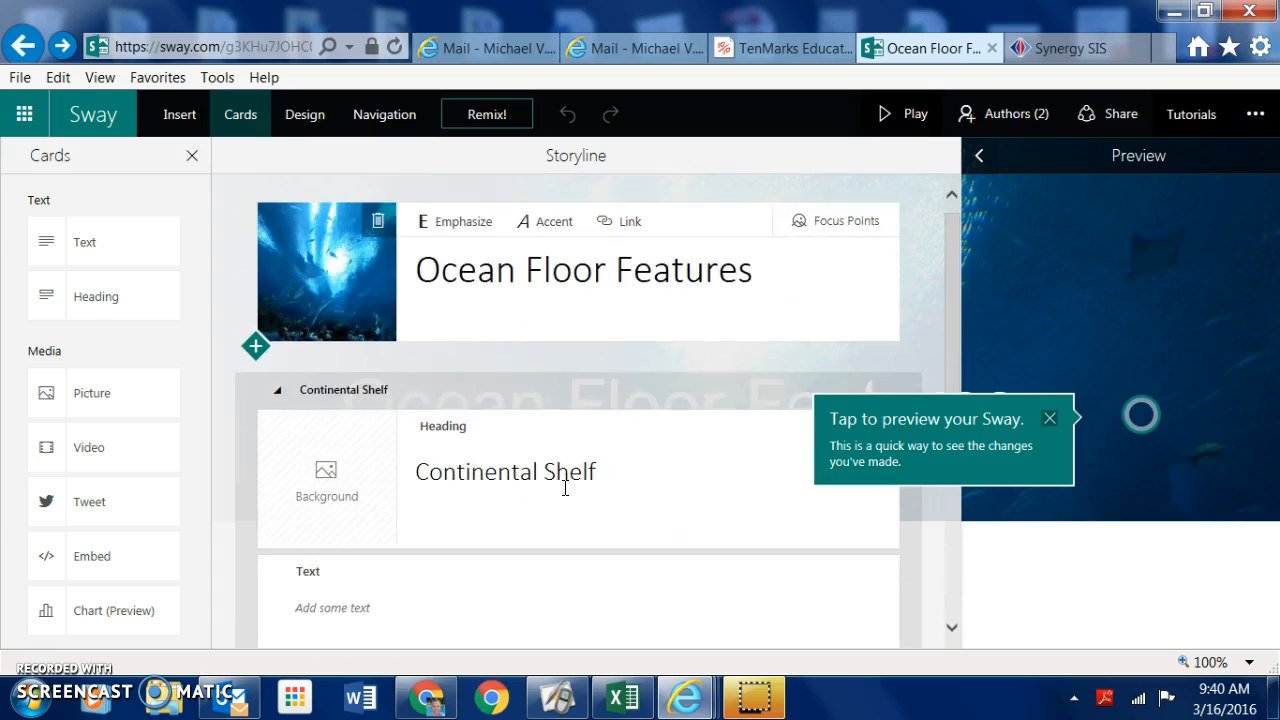
pyautogui.scroll(-4, 565, 488)
pyautogui.click(529, 518)
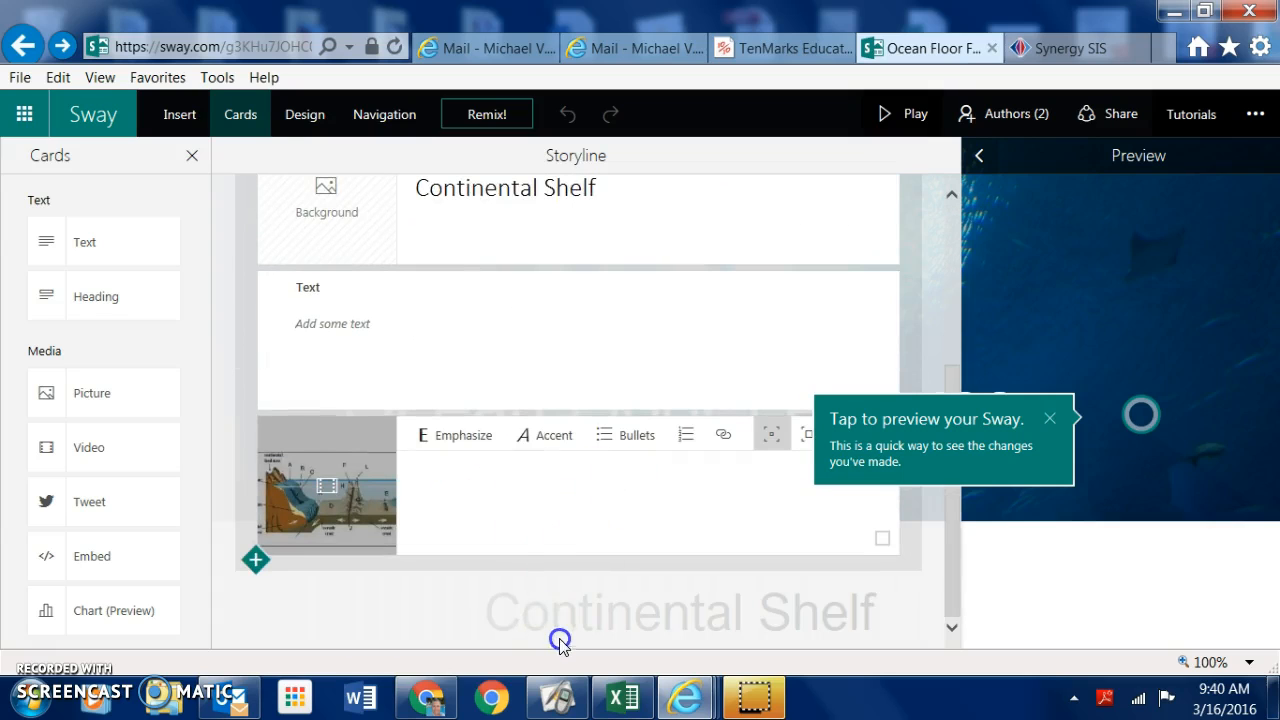
pyautogui.scroll(3, 546, 517)
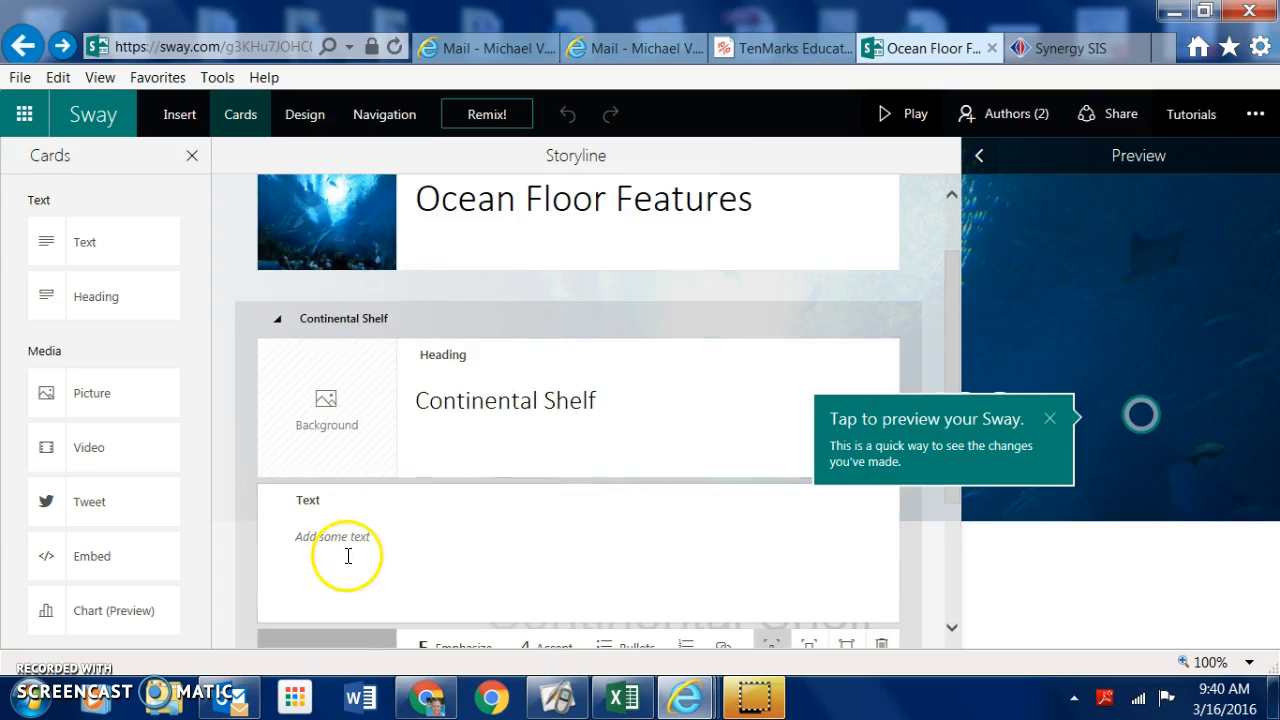
pyautogui.scroll(-2, 405, 537)
pyautogui.scroll(-1, 405, 537)
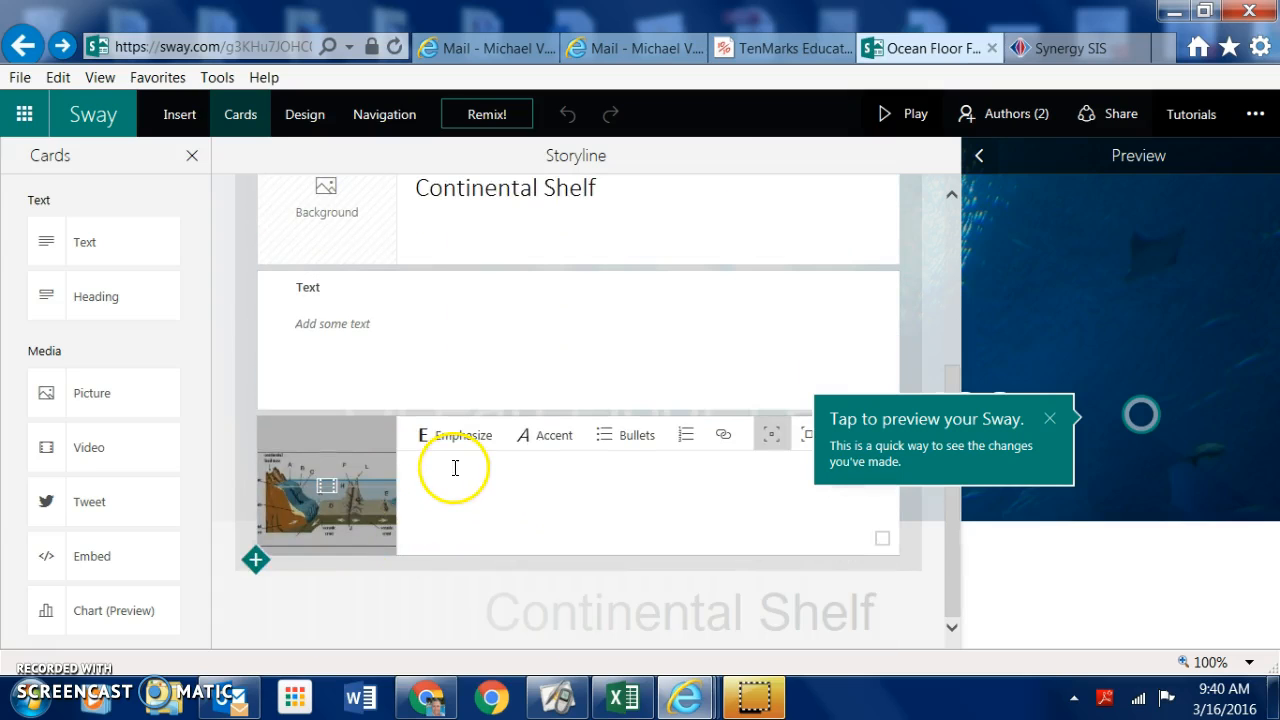
pyautogui.click(30, 636)
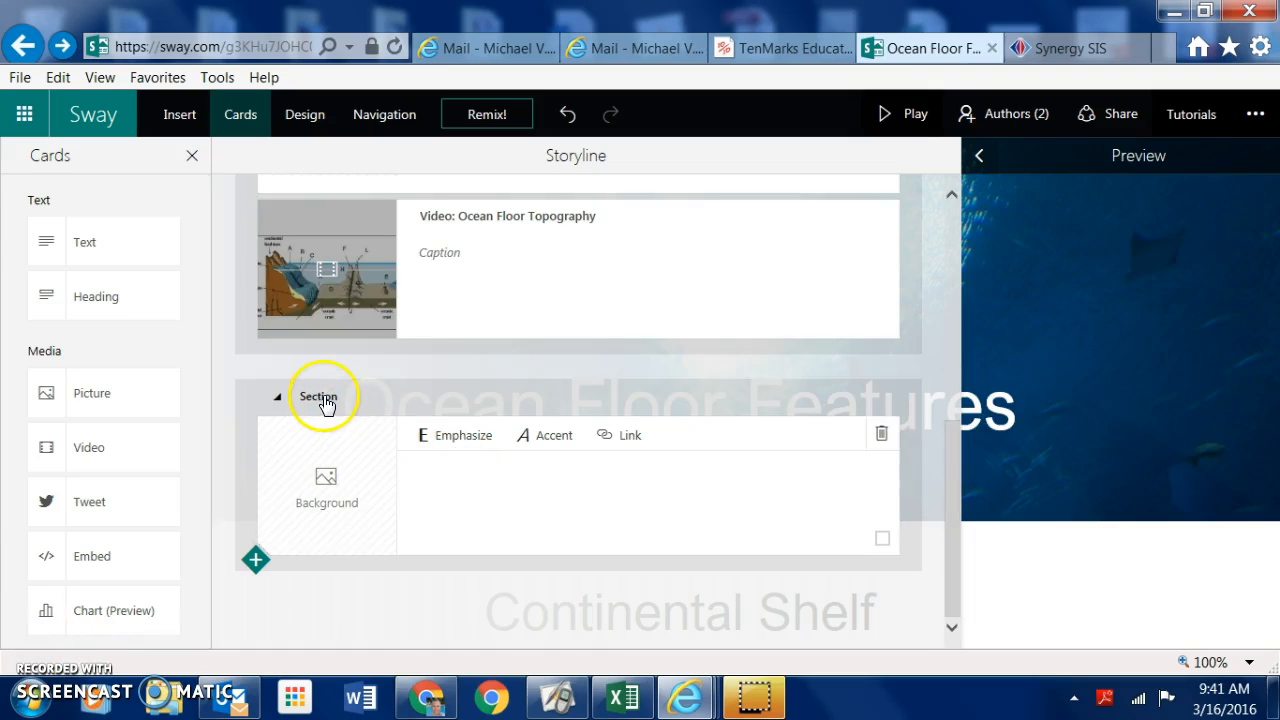
# Step: Enter "2nd heading..." as the heading of the new section
pyautogui.scroll(5, 634, 387)
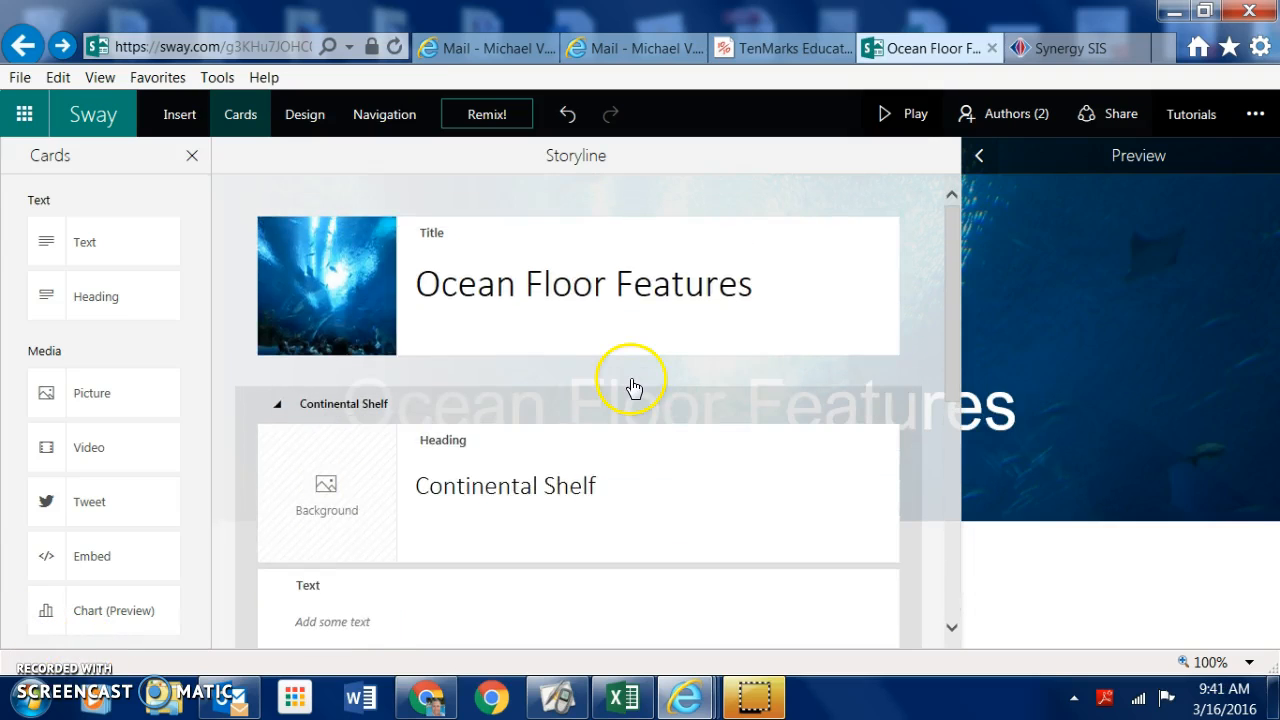
pyautogui.scroll(-5, 634, 387)
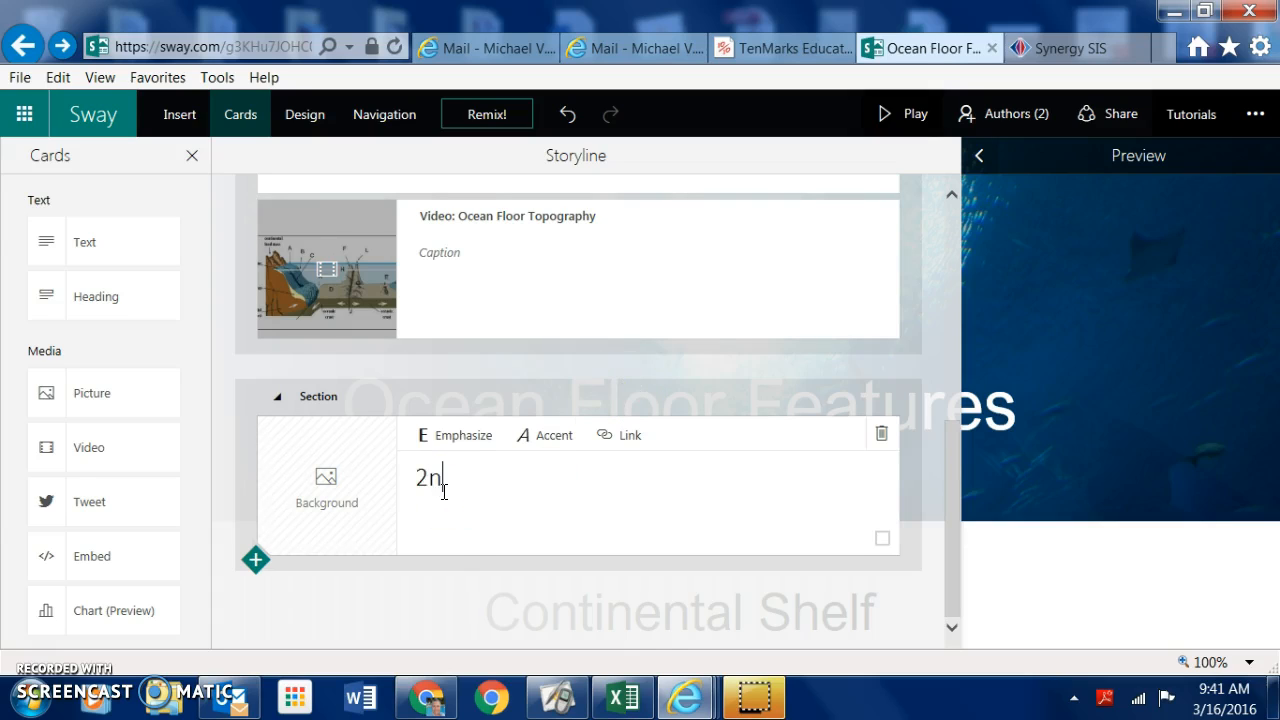
pyautogui.write('d heading...')
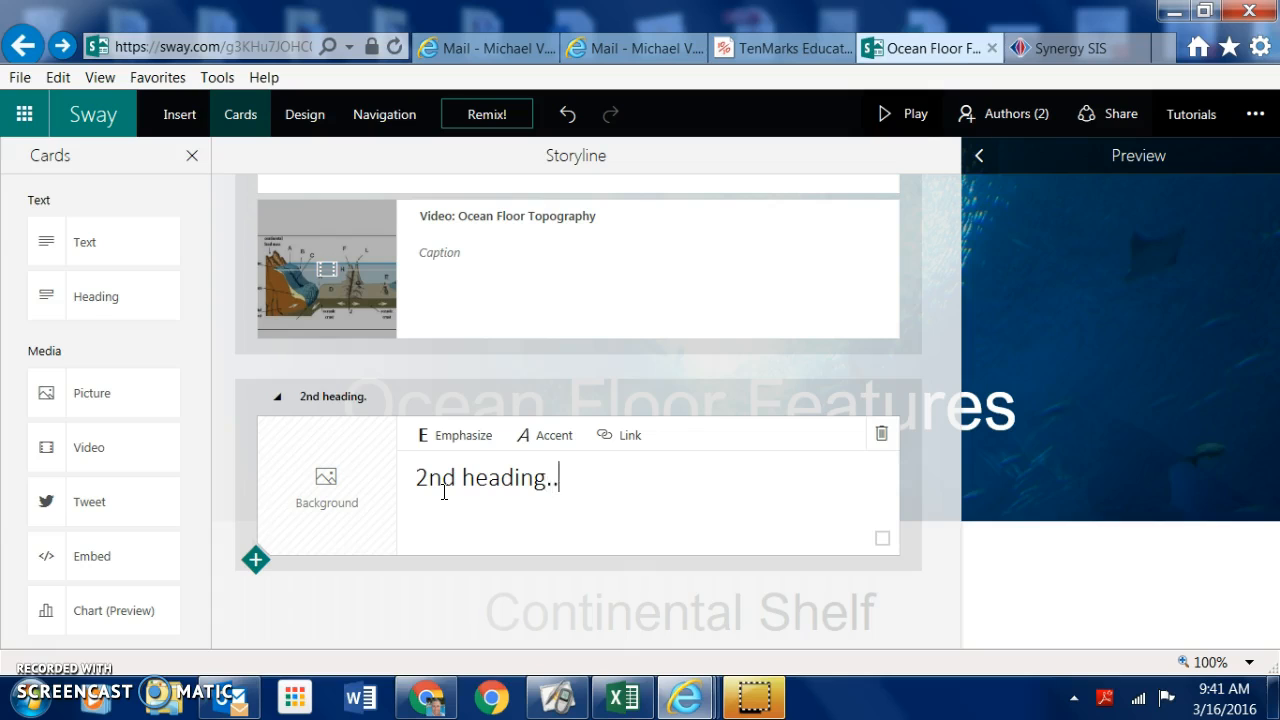
# Step: Move the Ocean Floor Topography video card out of the Continental Shelf section to below the "2nd heading..." card
pyautogui.click(444, 376)
pyautogui.scroll(2, 557, 376)
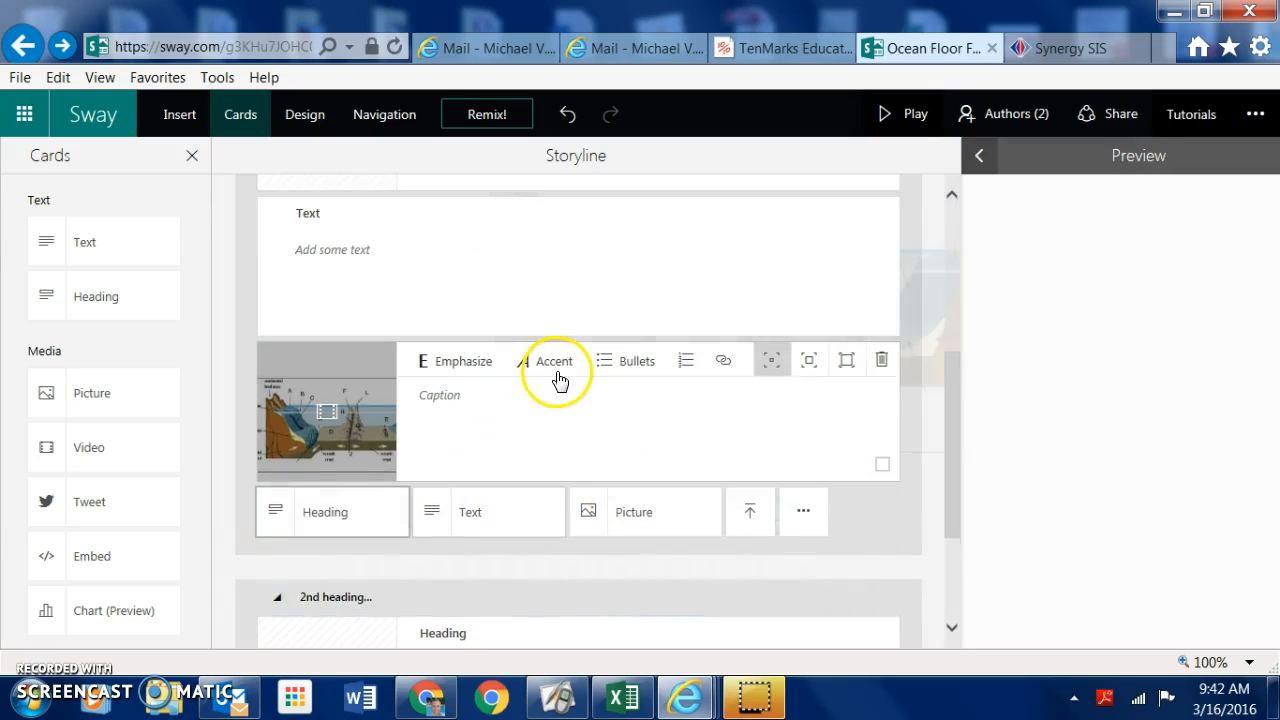
pyautogui.scroll(-1, 558, 380)
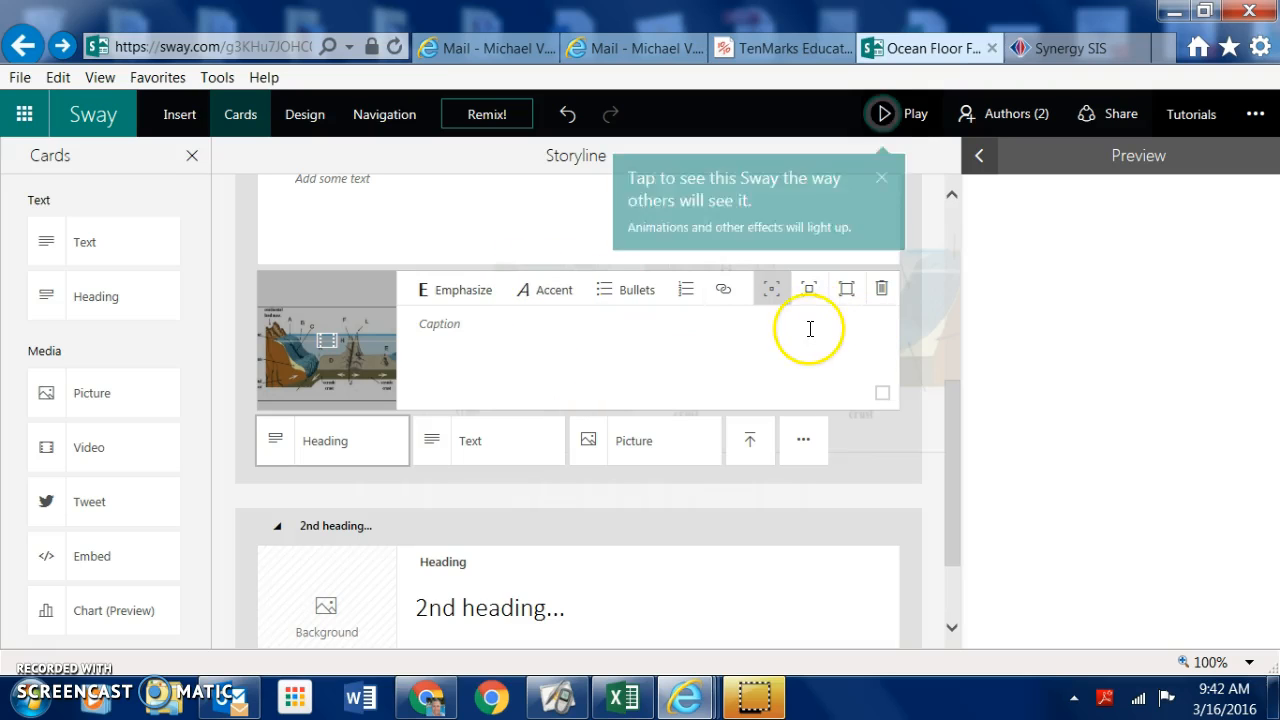
pyautogui.moveTo(800, 317); pyautogui.dragTo(770, 600)
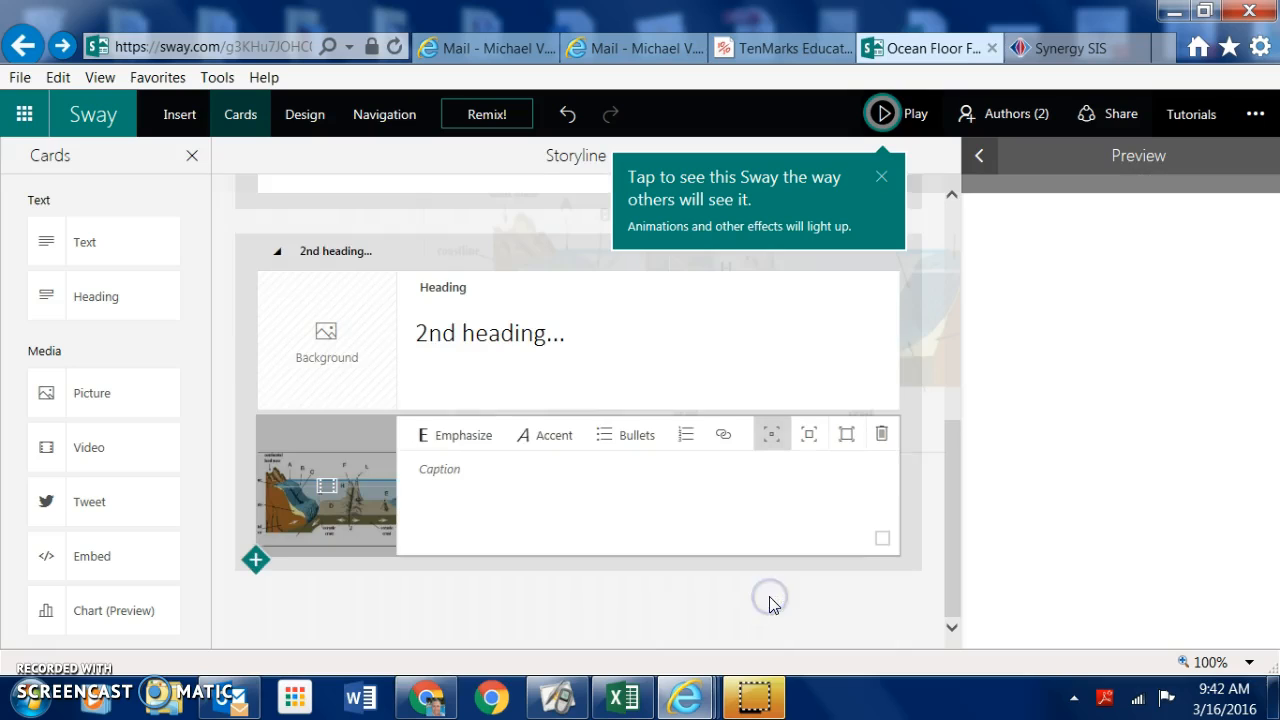
pyautogui.click(764, 622)
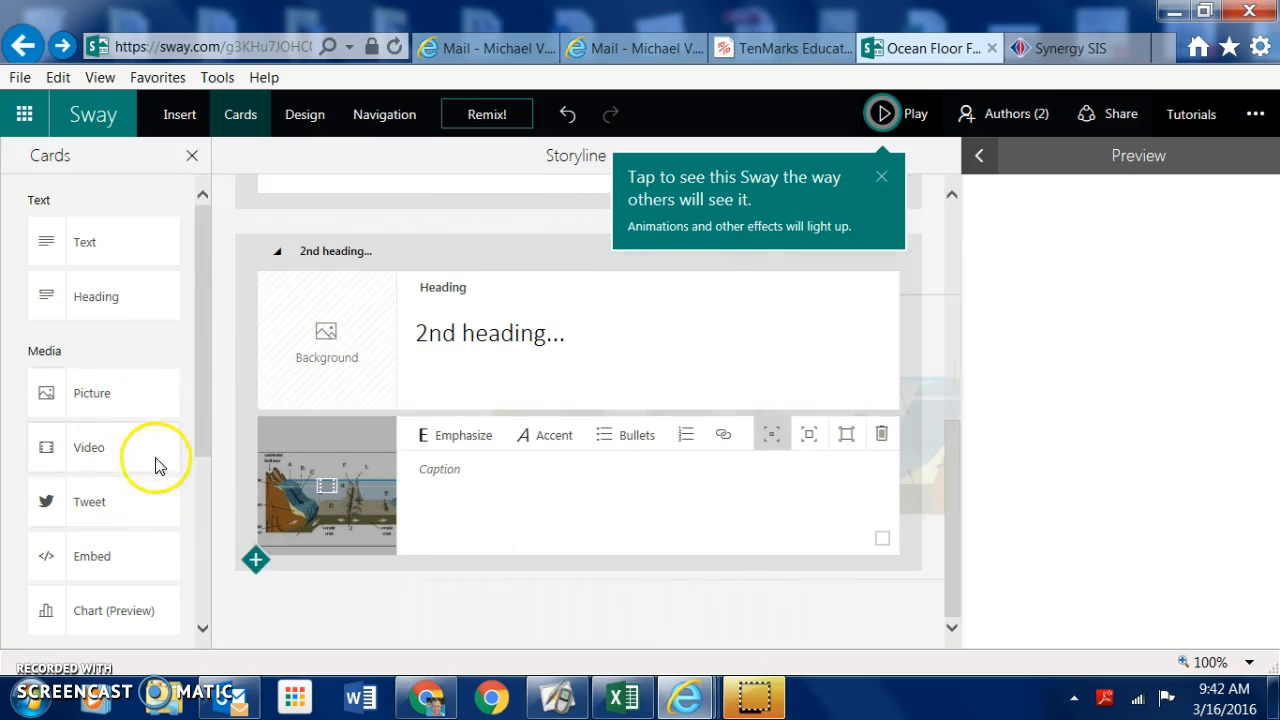
# Step: Add a Stack group below the moved video card, then preview the Sway and return to the storyline
pyautogui.scroll(-3, 157, 463)
pyautogui.click(87, 457)
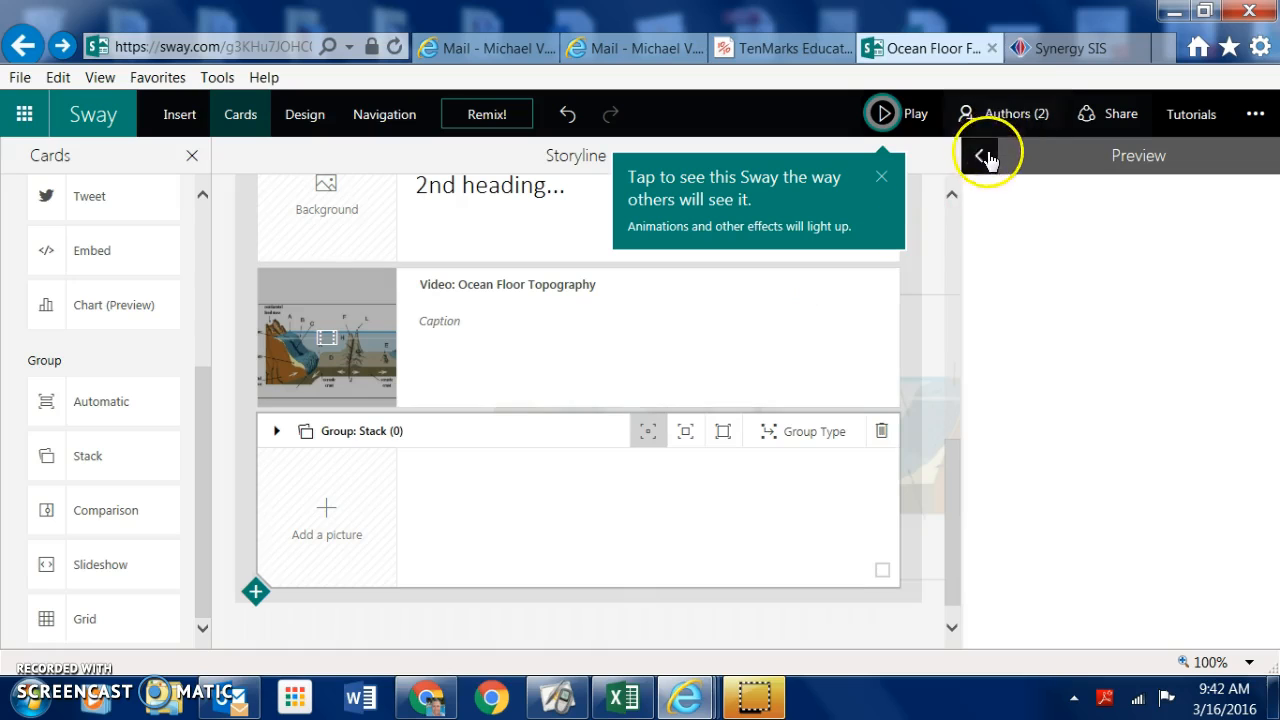
pyautogui.click(1107, 150)
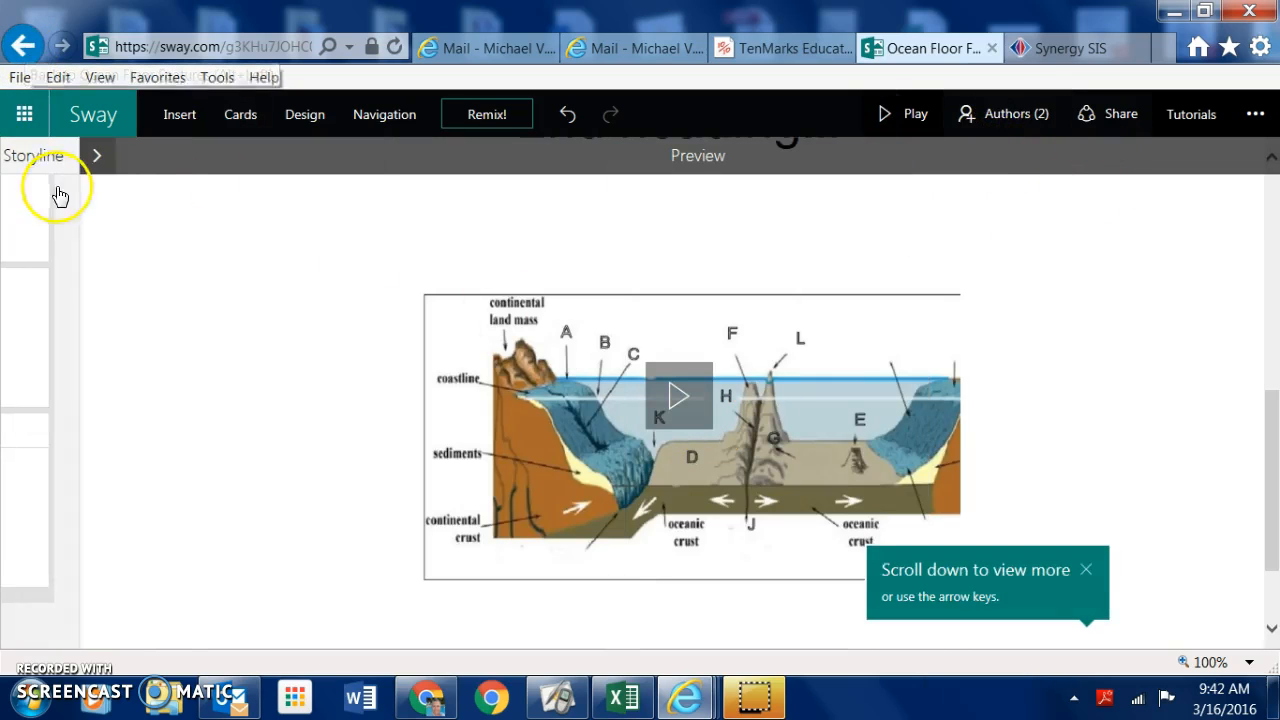
pyautogui.click(96, 156)
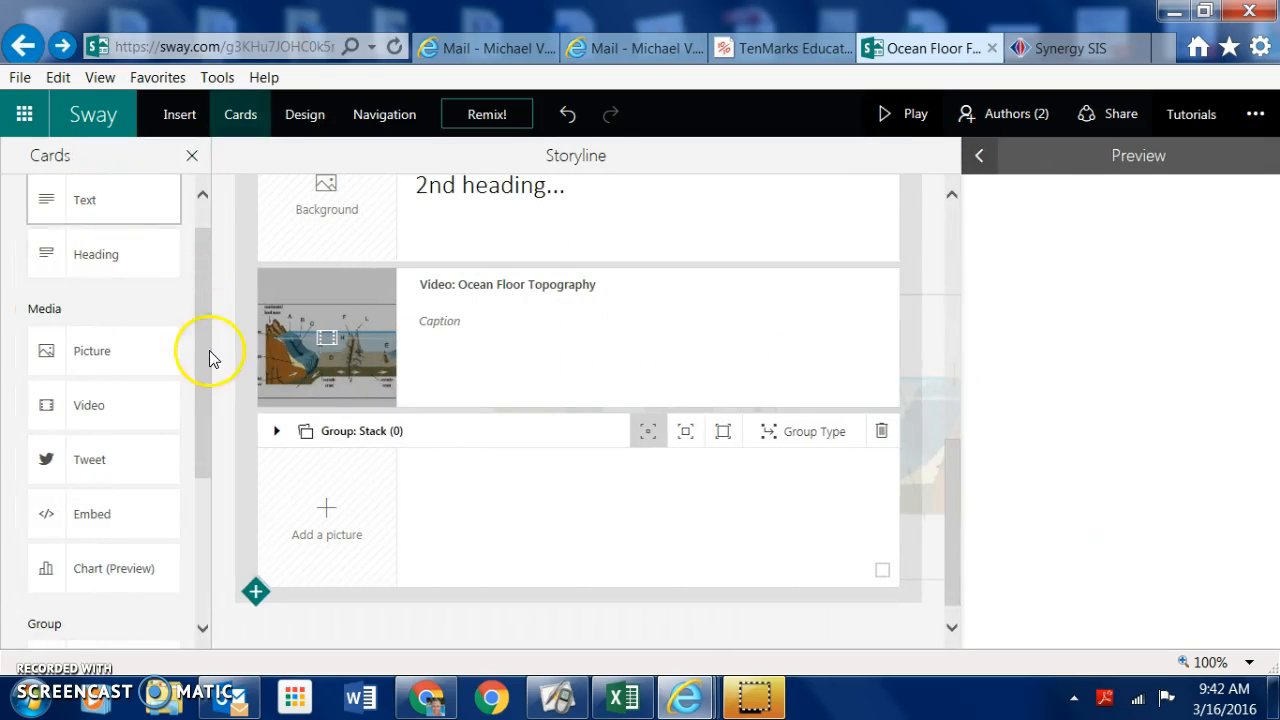
# Step: Start adding a picture to the empty Stack group and try to use the suggested Ocean Floor Features content
pyautogui.moveTo(203, 400); pyautogui.dragTo(210, 306)
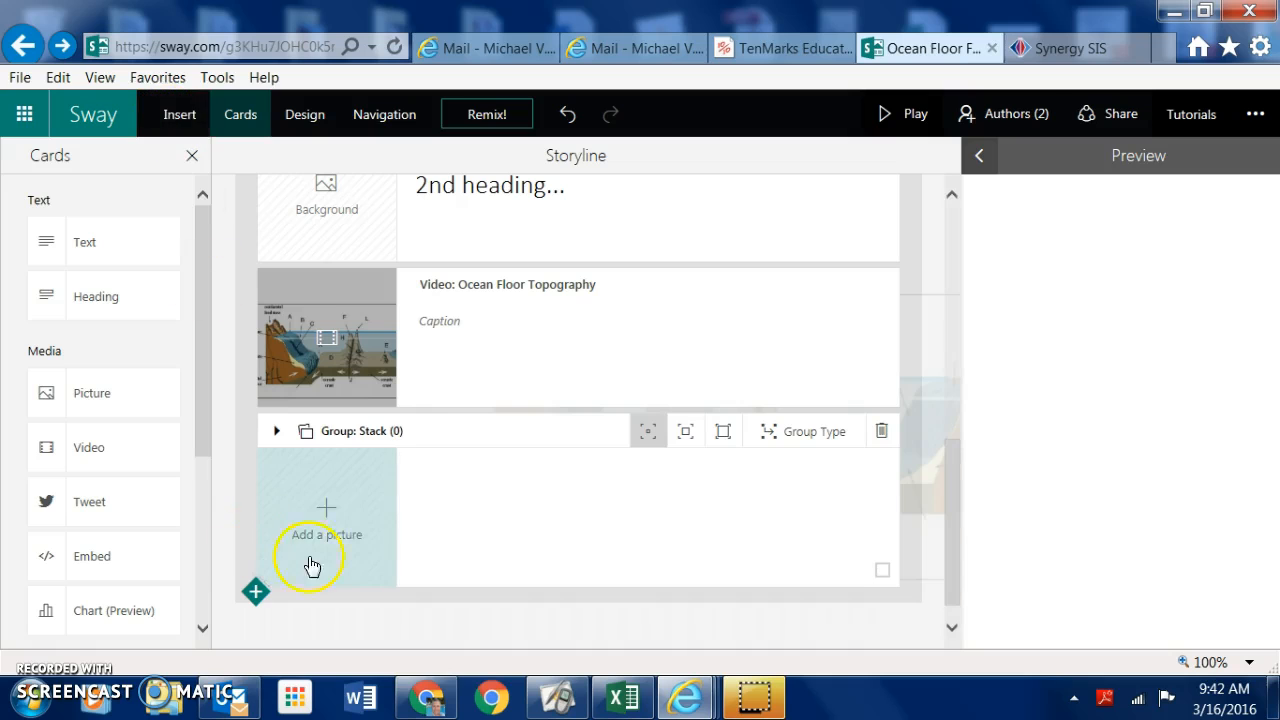
pyautogui.click(329, 506)
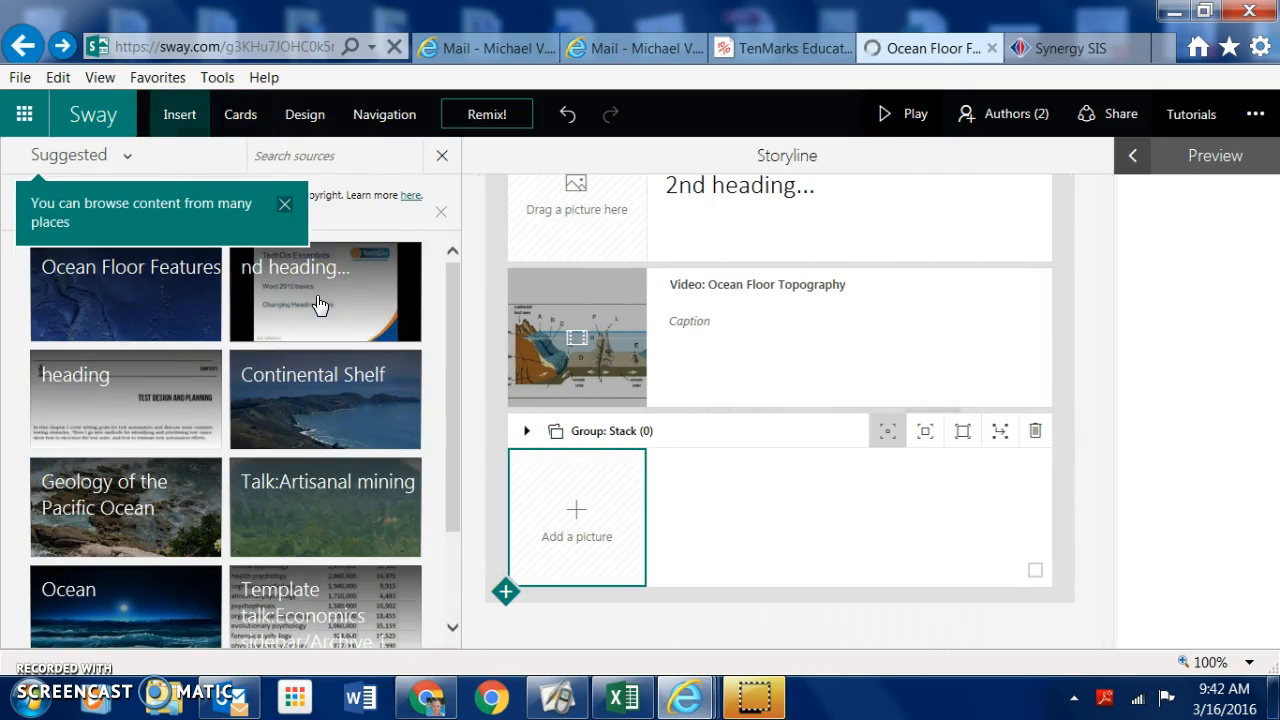
pyautogui.moveTo(133, 296); pyautogui.dragTo(561, 519)
pyautogui.click(122, 280)
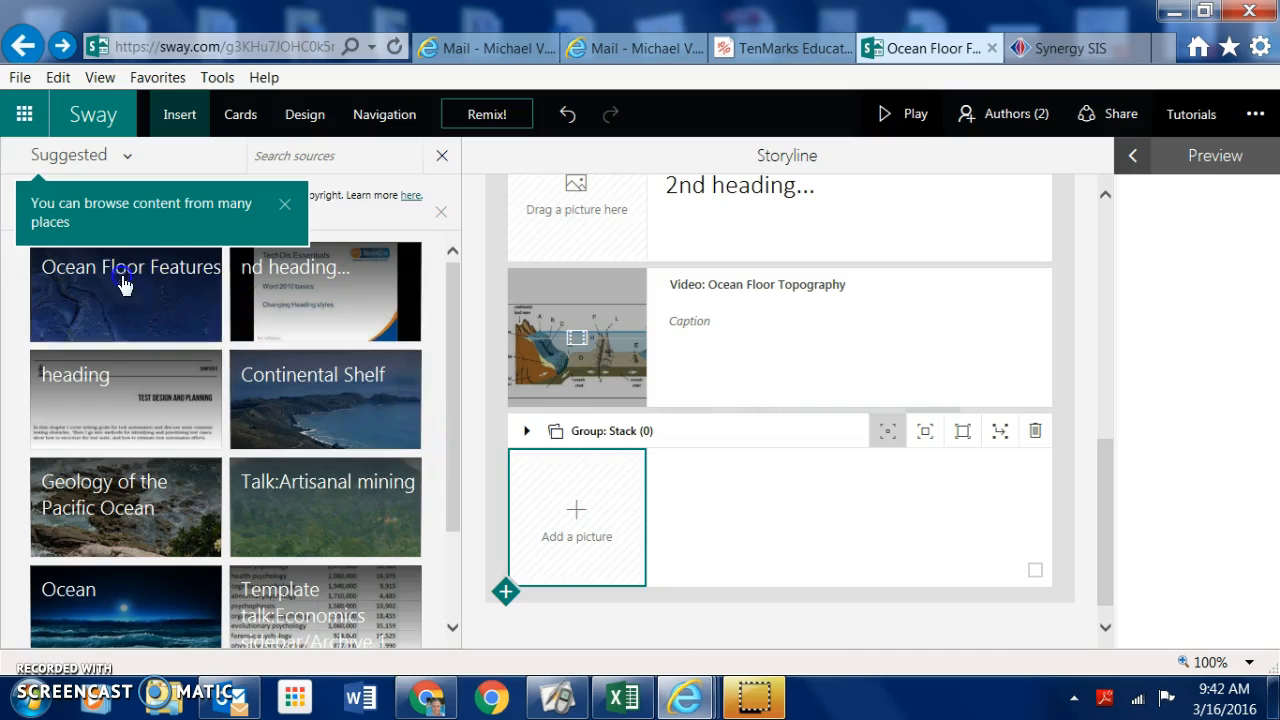
pyautogui.click(190, 296)
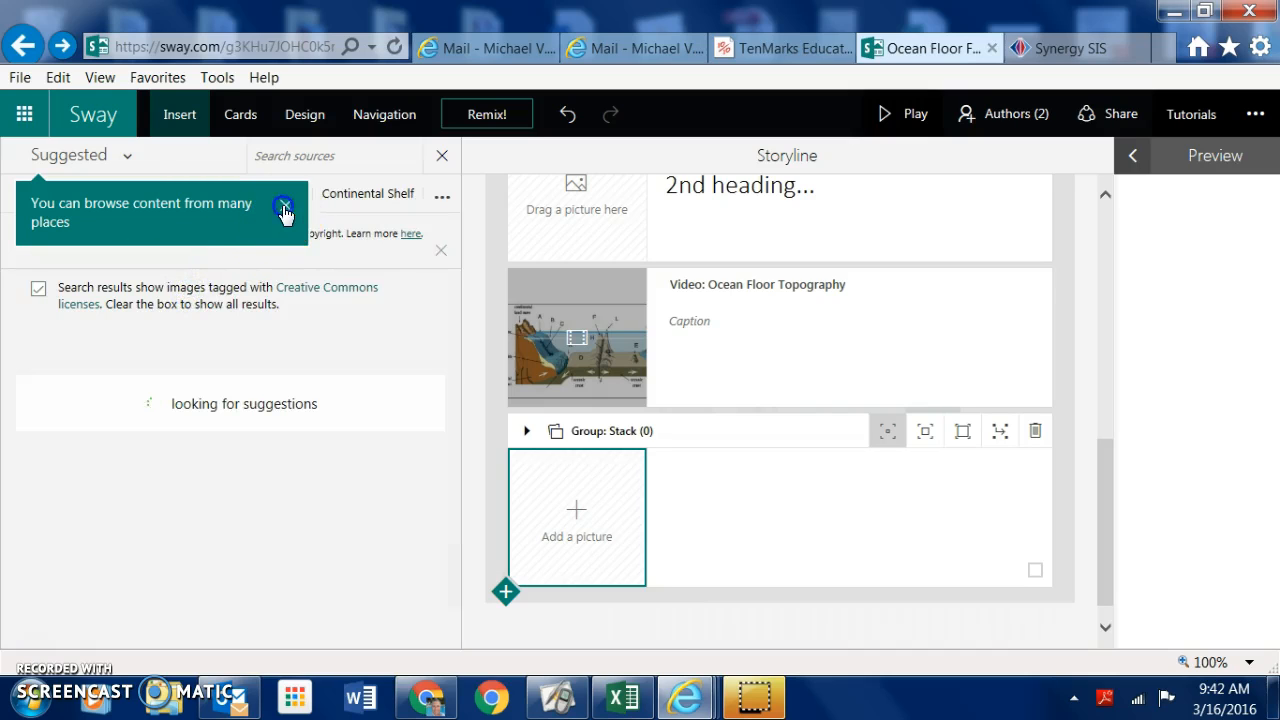
# Step: Dismiss the content-browsing tip, return to the suggestions, and choose Ocean Floor Features for the Stack group's picture placeholder
pyautogui.click(284, 208)
pyautogui.click(125, 197)
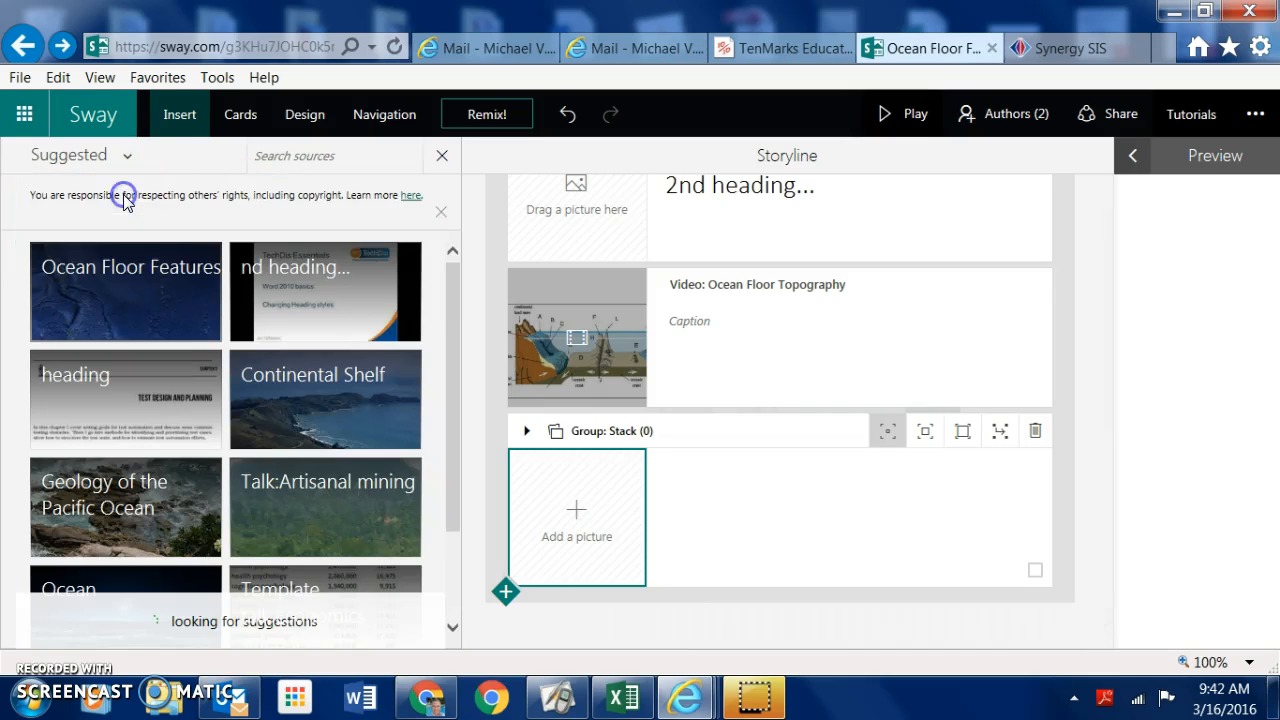
pyautogui.click(568, 541)
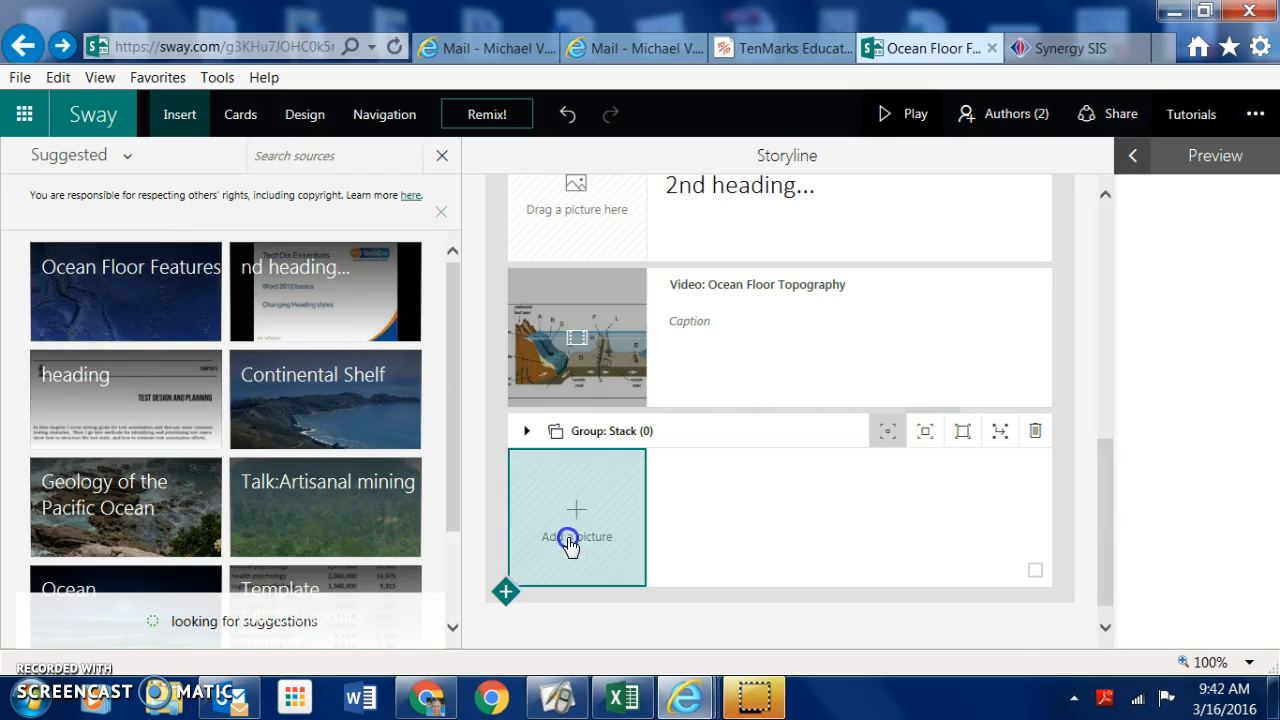
pyautogui.click(145, 297)
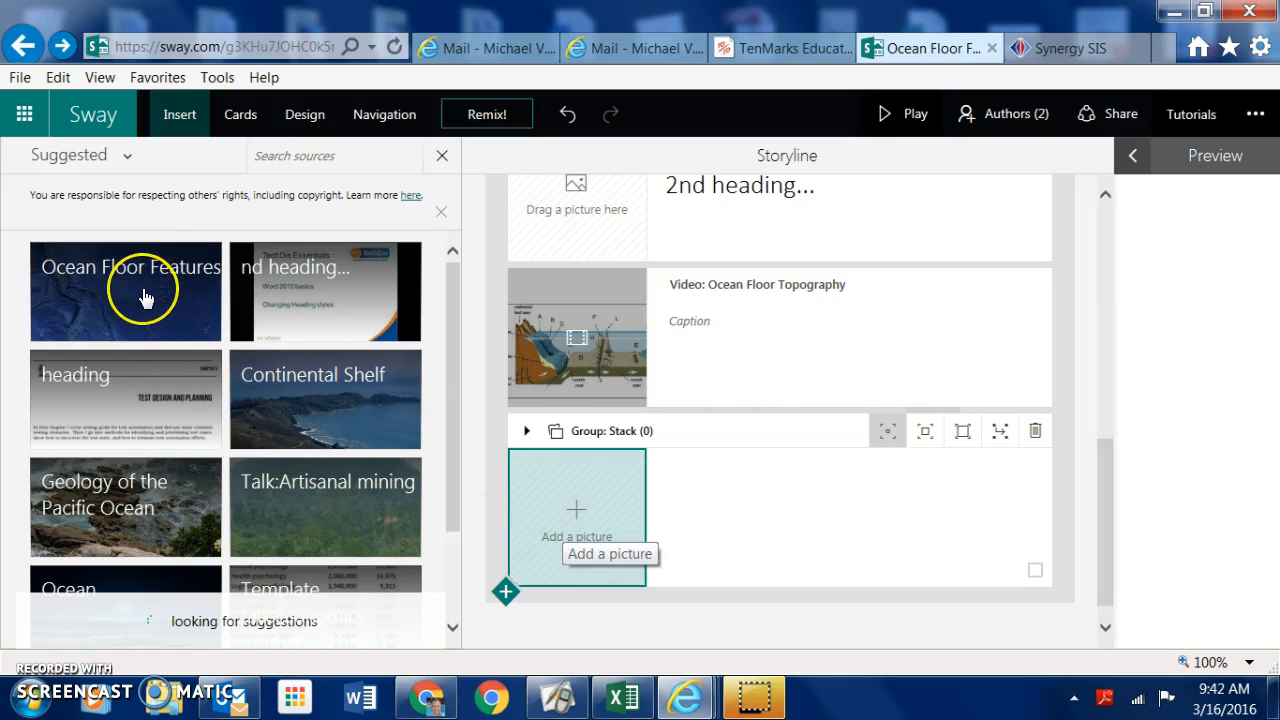